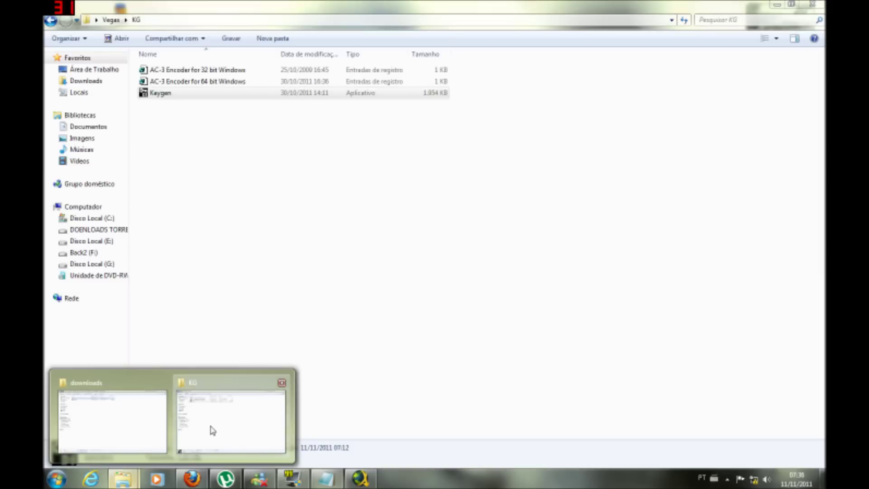
Return from the KG folder to the Vegas folder and launch the vegaspro11.0.370_32bit installer
click(213, 430)
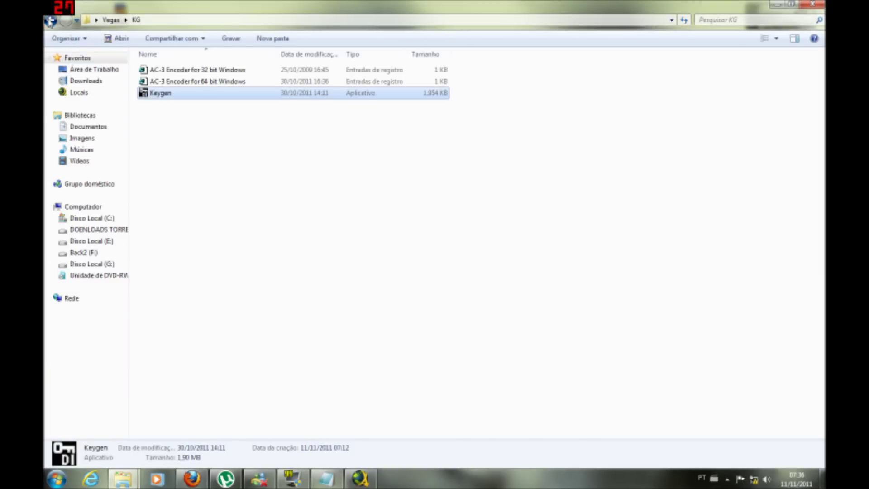
click(51, 21)
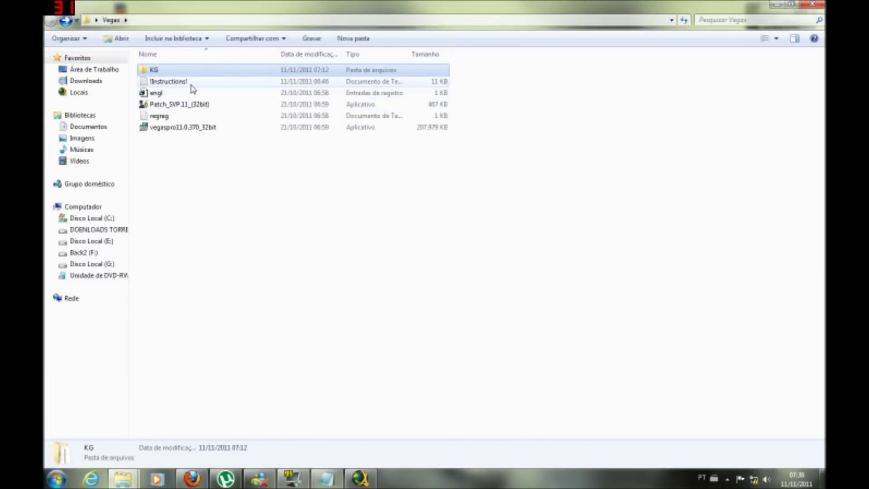
click(182, 129)
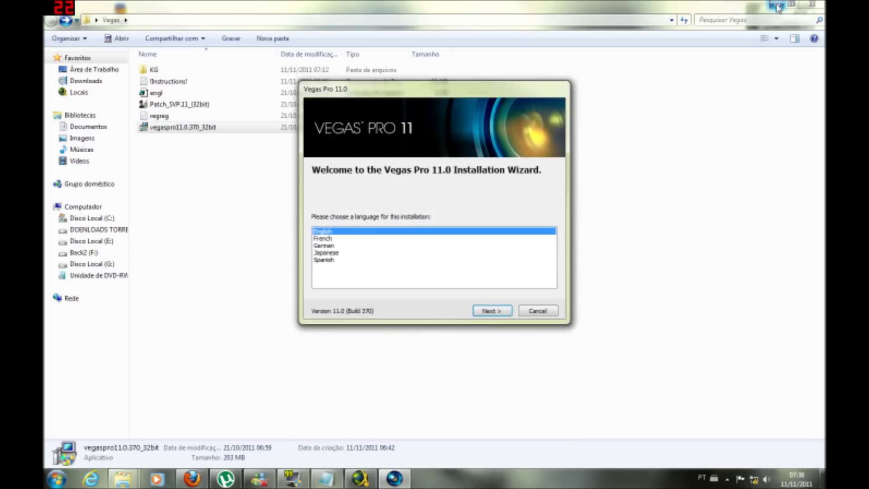
Install Vegas Pro 11.0 in English, accepting the license agreement and keeping the default folder and desktop shortcut
click(493, 312)
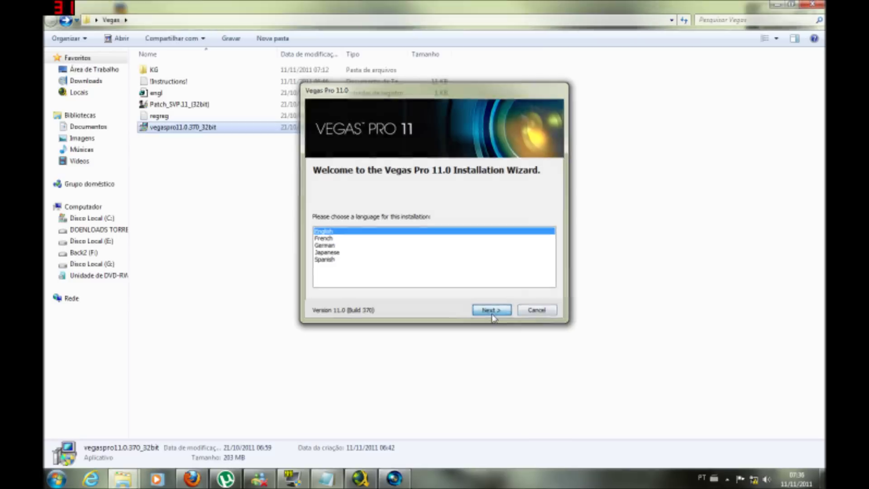
click(315, 273)
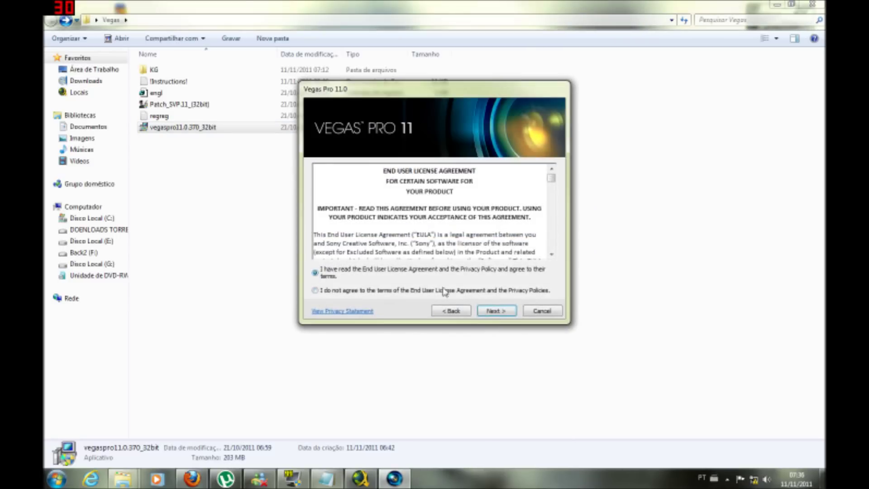
click(496, 310)
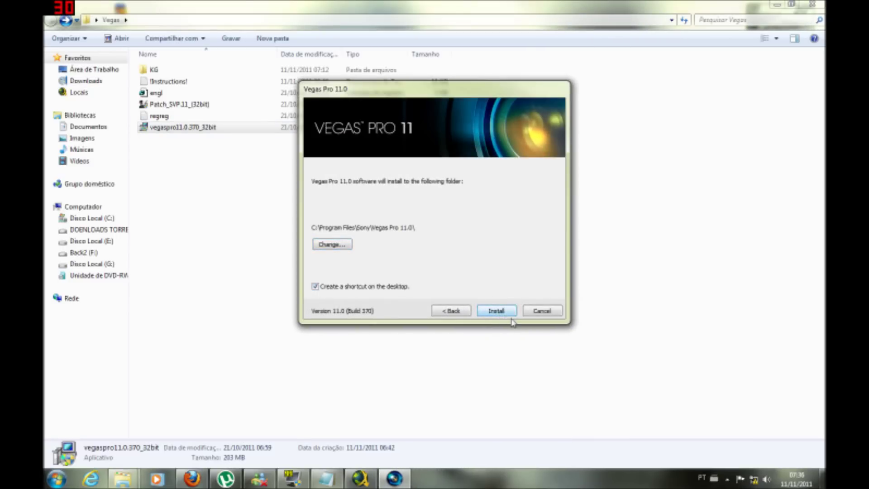
click(496, 310)
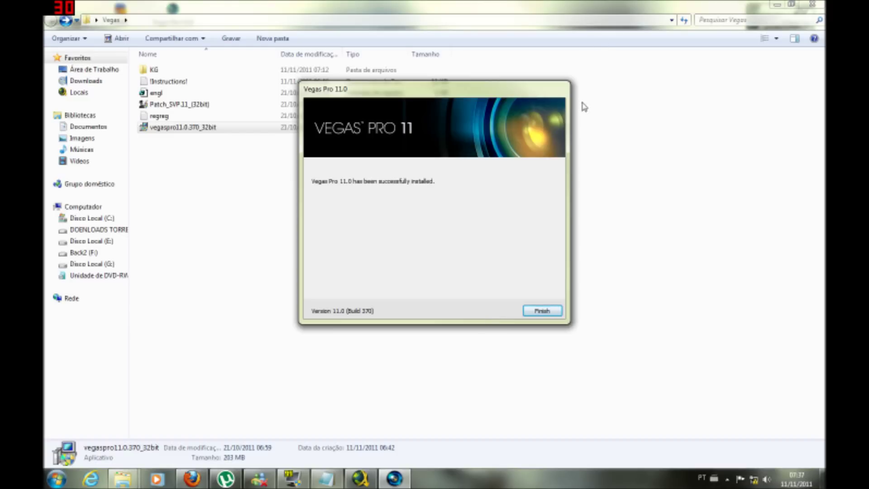
click(560, 312)
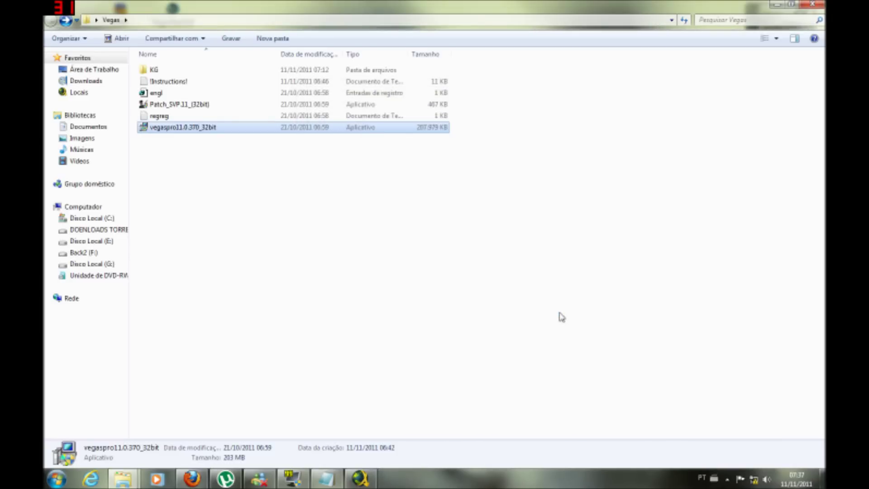
Run Keygen from the KG folder as administrator, choosing "Abrir normalmente" in the avast! security prompt, and bring its window forward
double_click(164, 75)
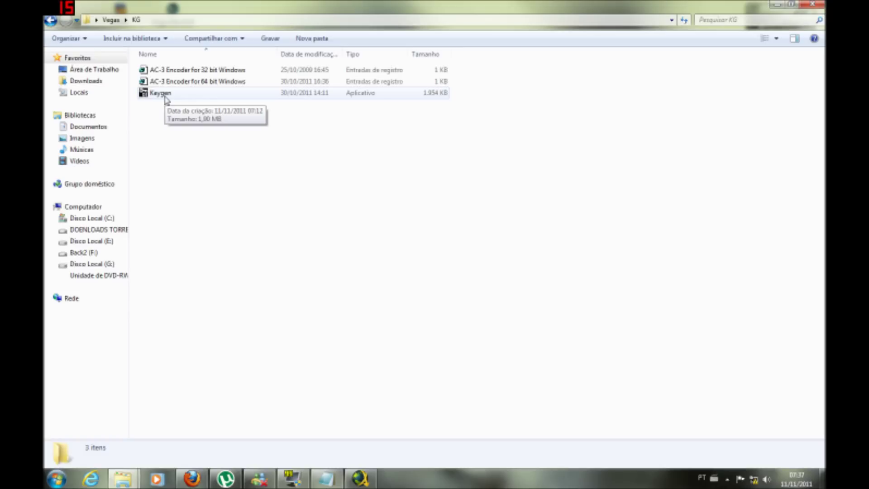
right_click(157, 96)
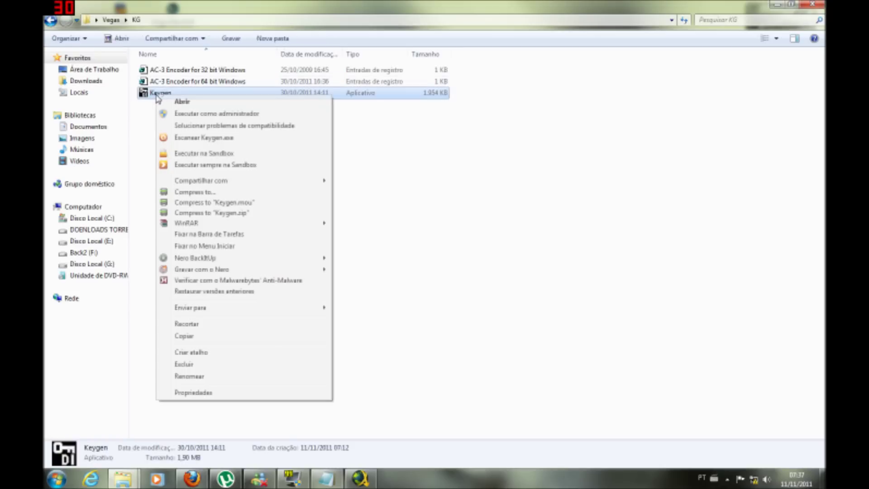
click(202, 114)
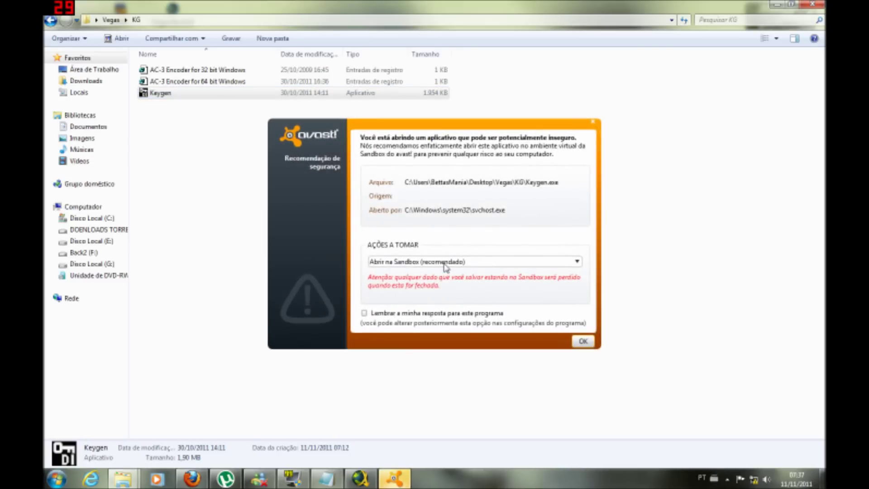
click(444, 265)
click(438, 282)
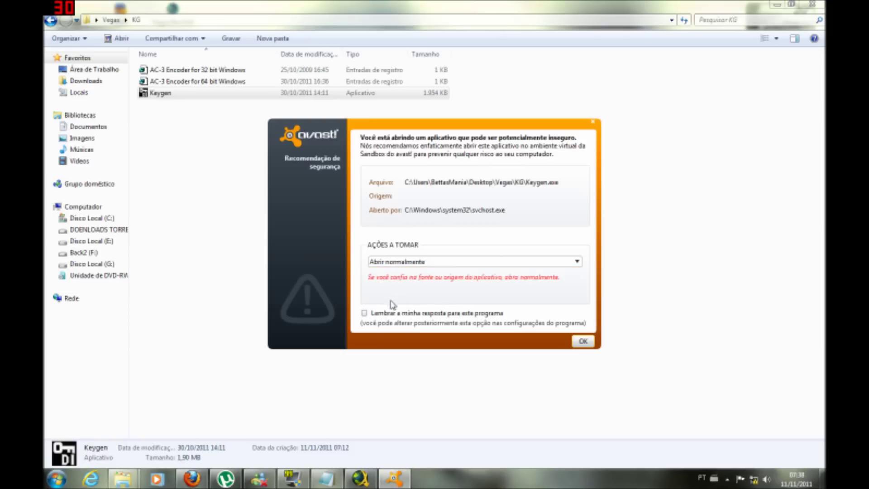
click(583, 341)
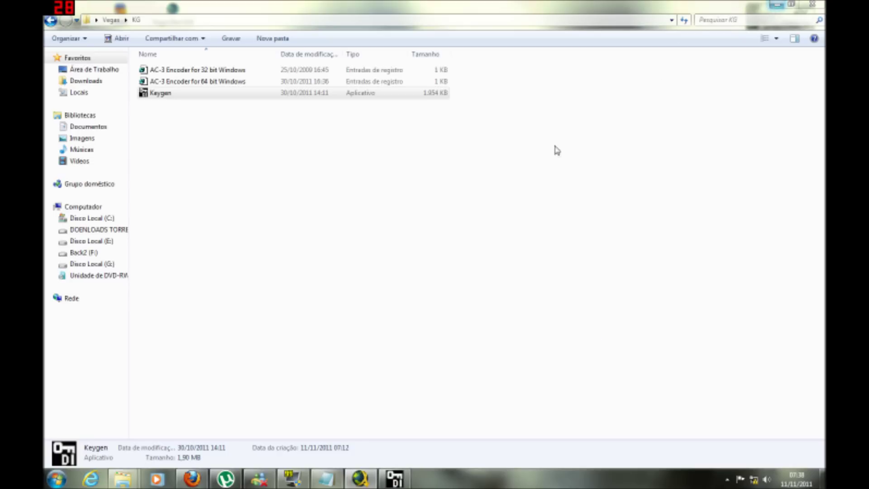
click(395, 478)
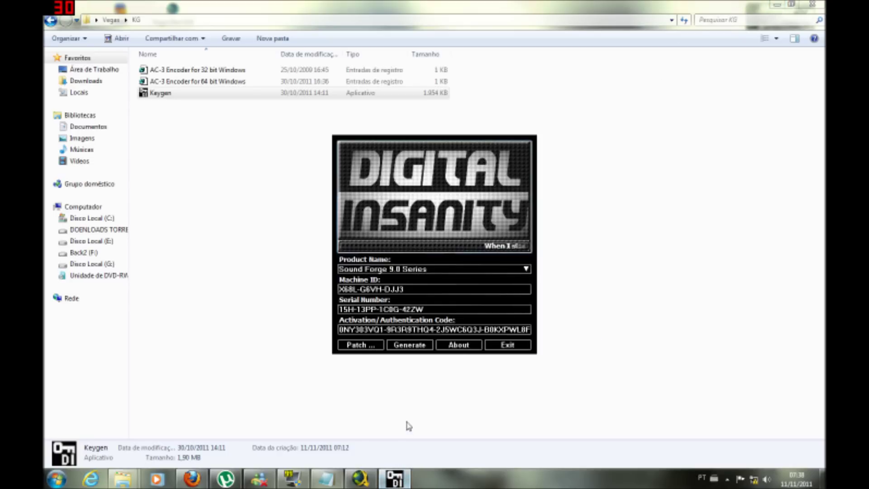
Set the product name to Vegas Pro 11.0 (32 bit) Series
click(530, 269)
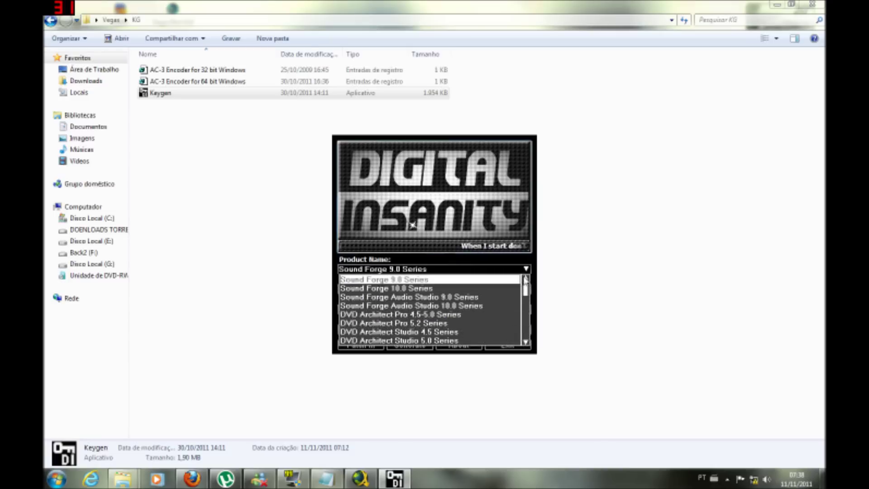
scroll(467, 302, down, 1)
scroll(467, 303, down, 2)
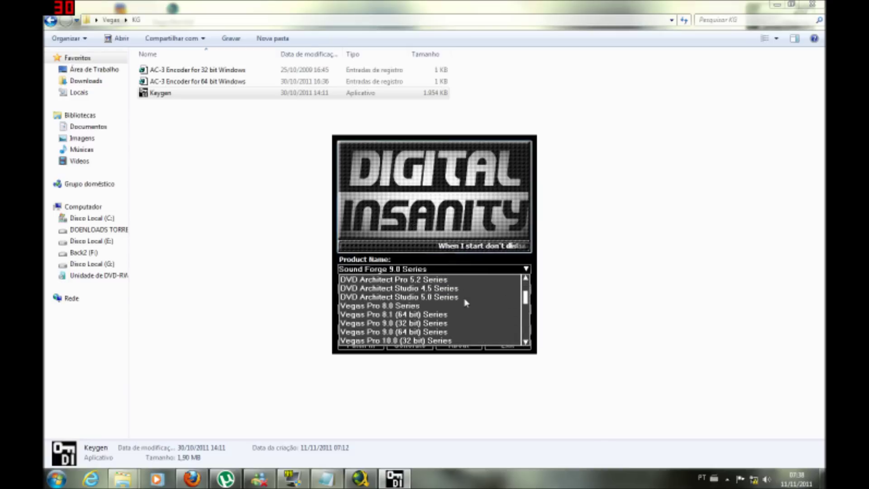
scroll(466, 303, down, 2)
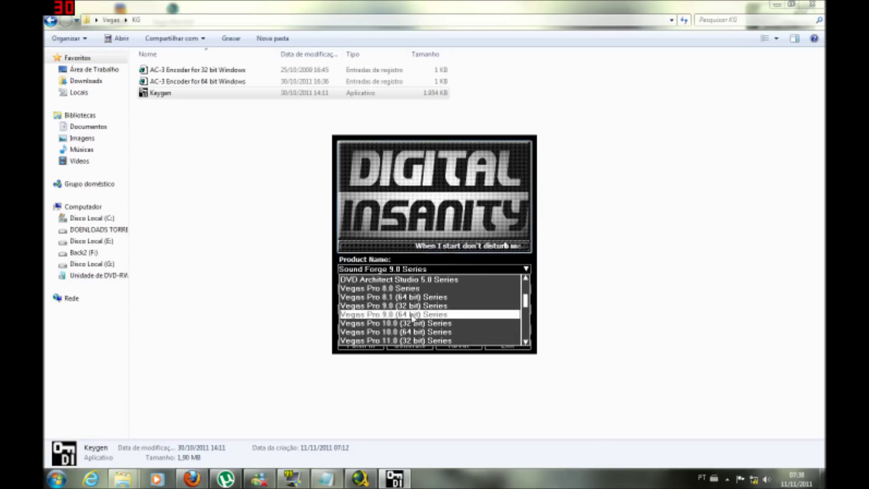
scroll(413, 325, down, 1)
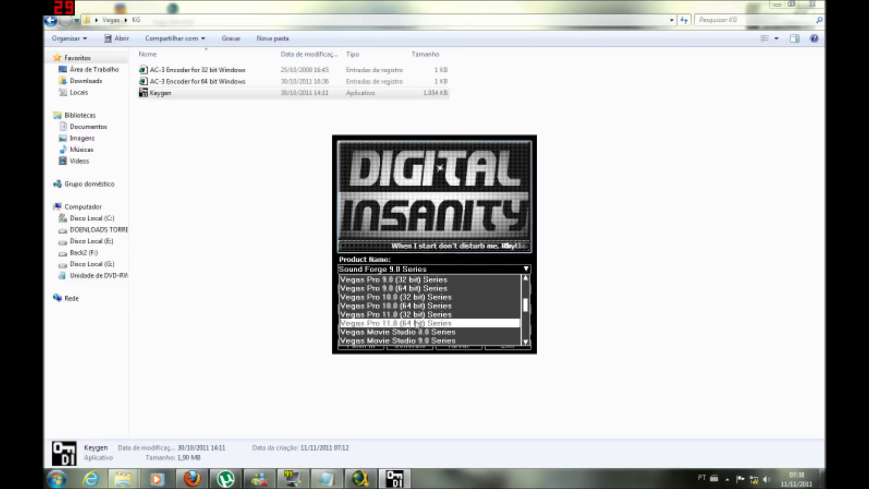
click(450, 316)
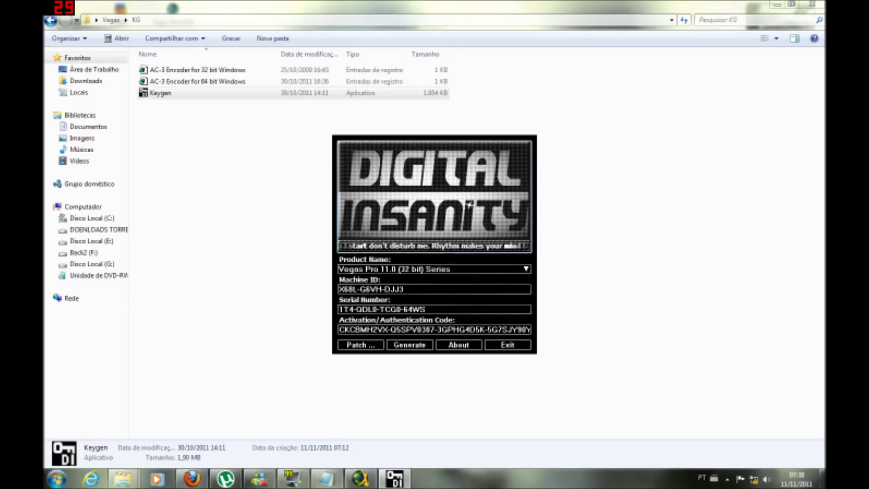
Start the patch and choose the Sony folder in Arquivos de Programas as the Vegas Pro installation directory
click(370, 345)
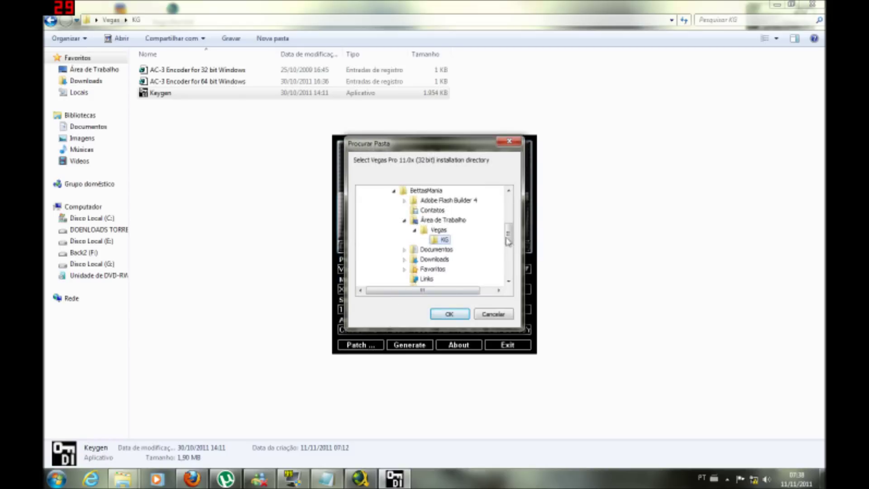
drag(508, 241, 509, 221)
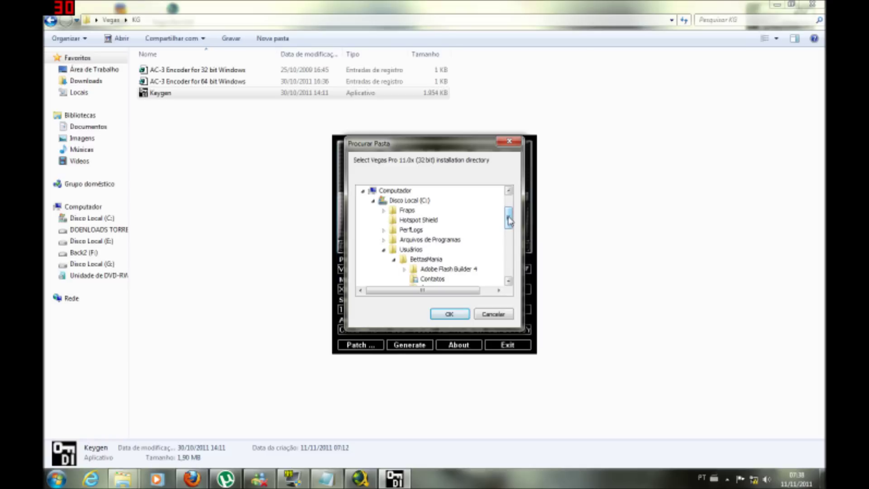
click(384, 240)
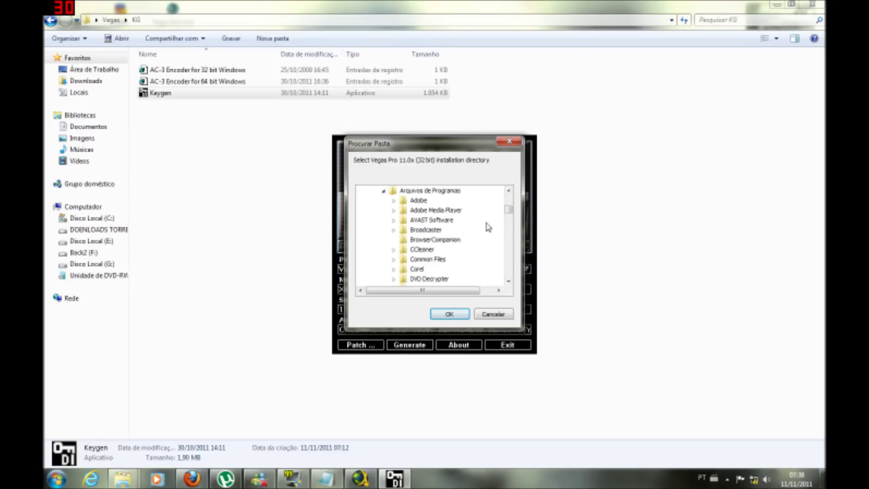
drag(510, 212, 511, 243)
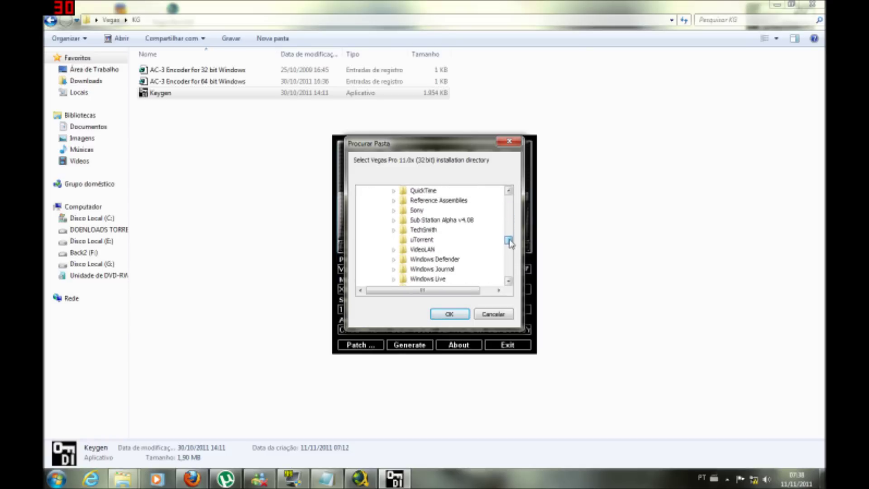
click(407, 211)
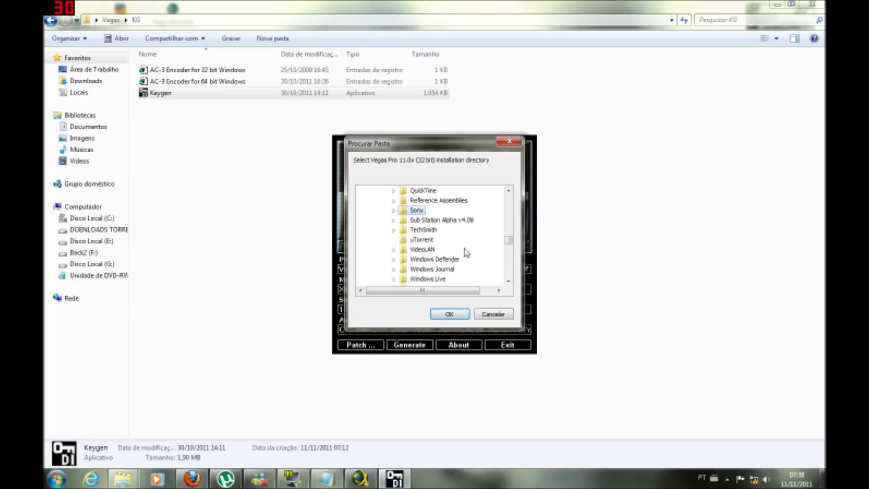
click(462, 317)
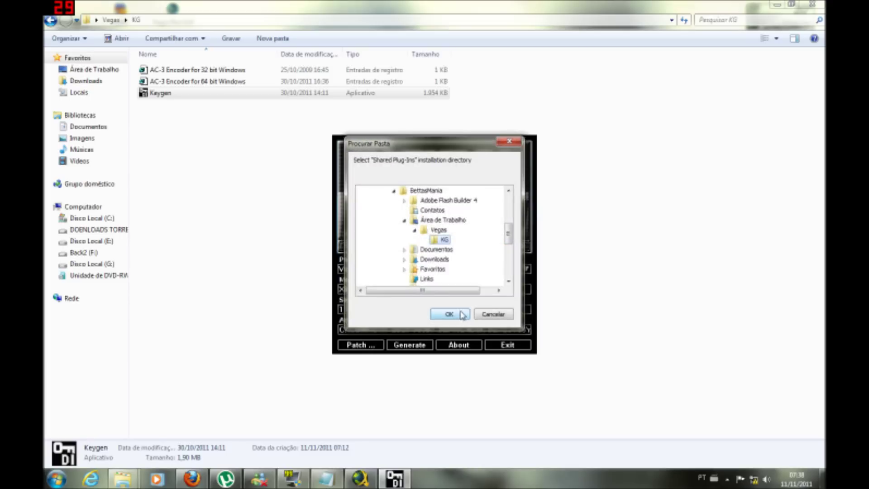
Choose Sony\Shared Plug-Ins in Arquivos de Programas as the Shared Plug-Ins directory and complete the patch
mouse_move(508, 234)
mouse_down()
mouse_move(509, 214)
mouse_move(509, 222)
mouse_up()
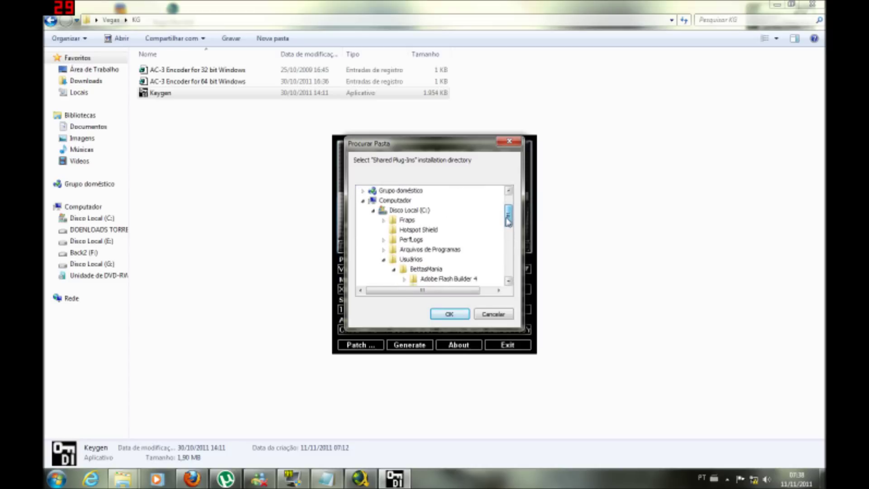
click(383, 251)
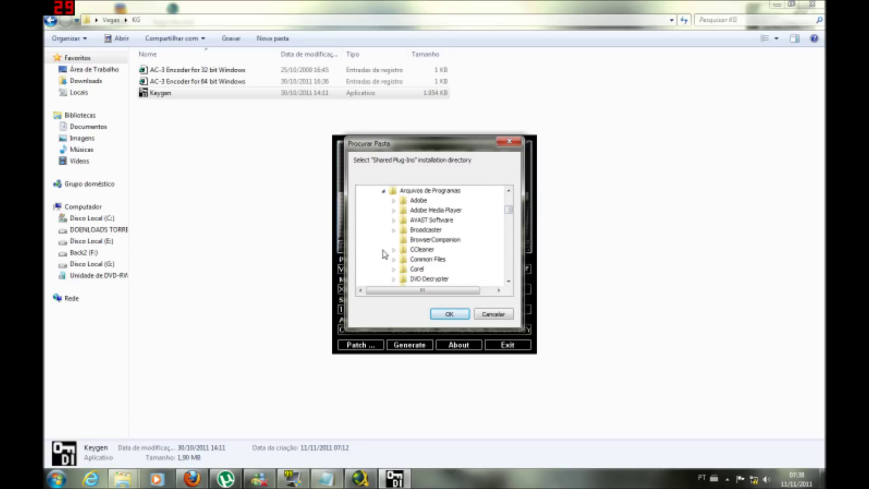
drag(510, 212, 508, 241)
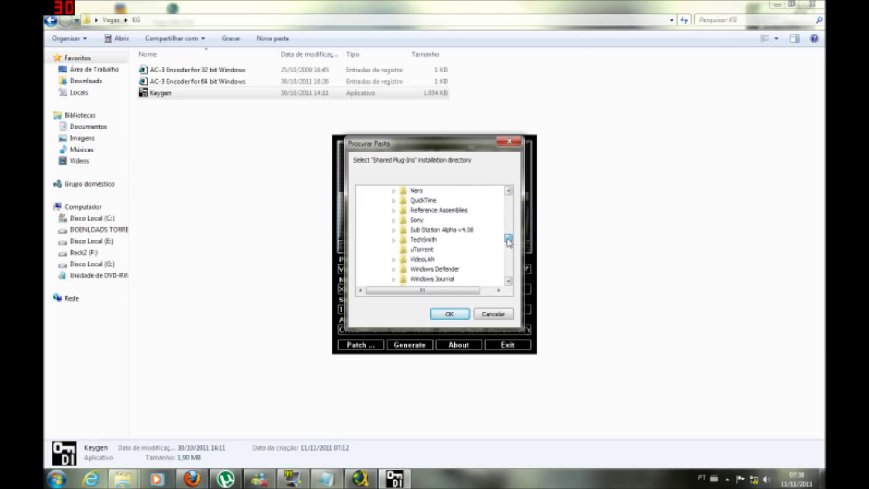
click(393, 221)
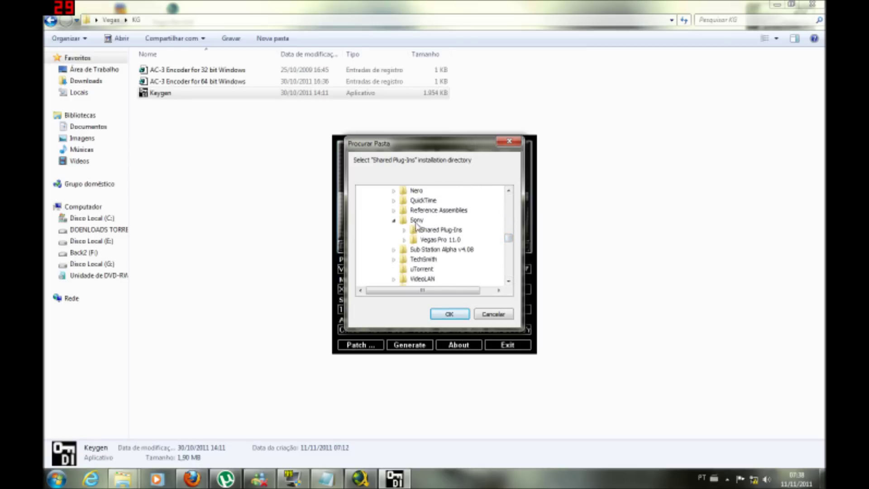
click(462, 232)
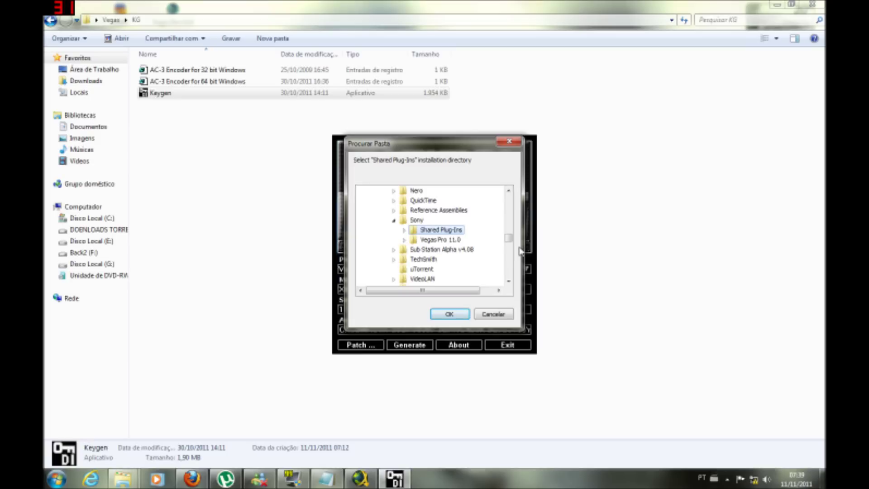
click(455, 316)
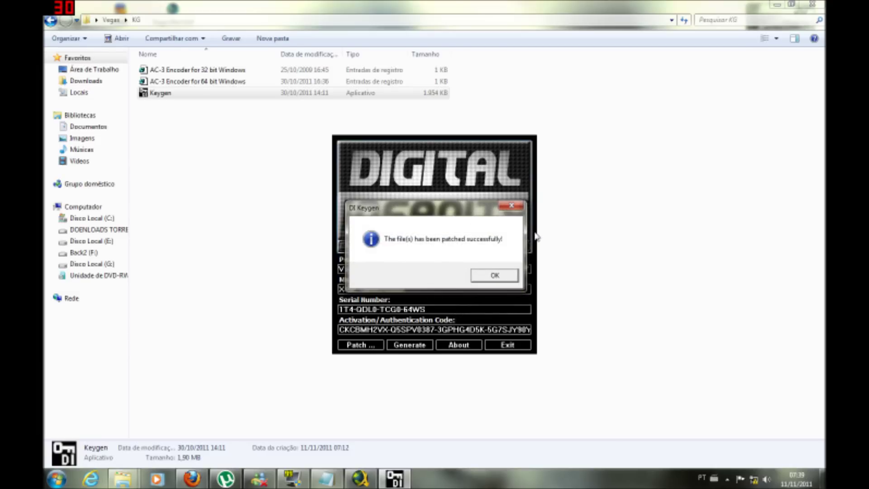
click(495, 275)
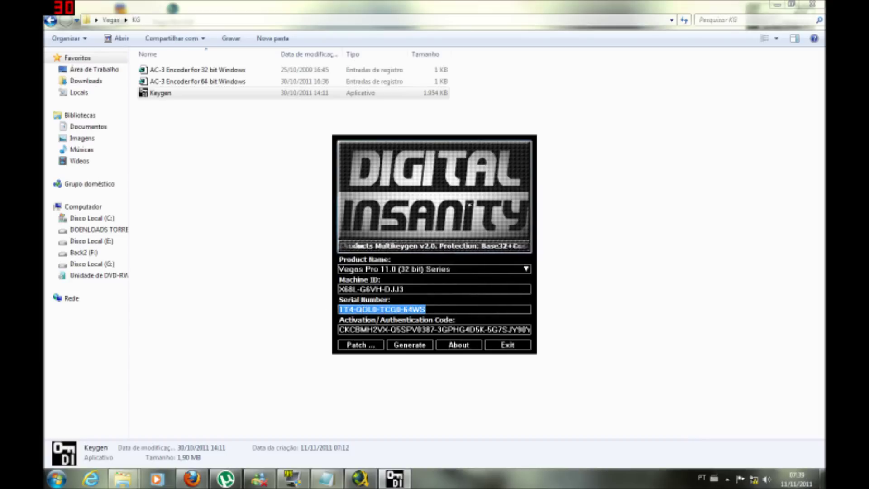
Copy the serial number and minimize the file browser window to reveal the desktop
right_click(369, 309)
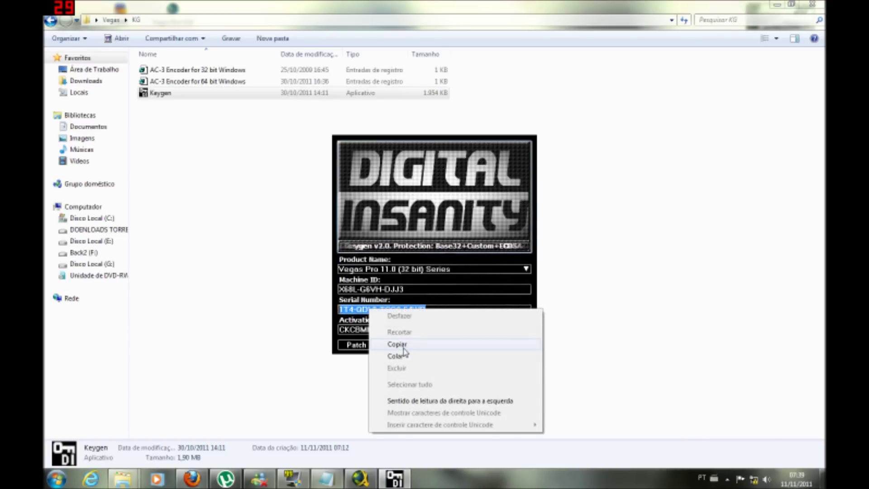
click(398, 345)
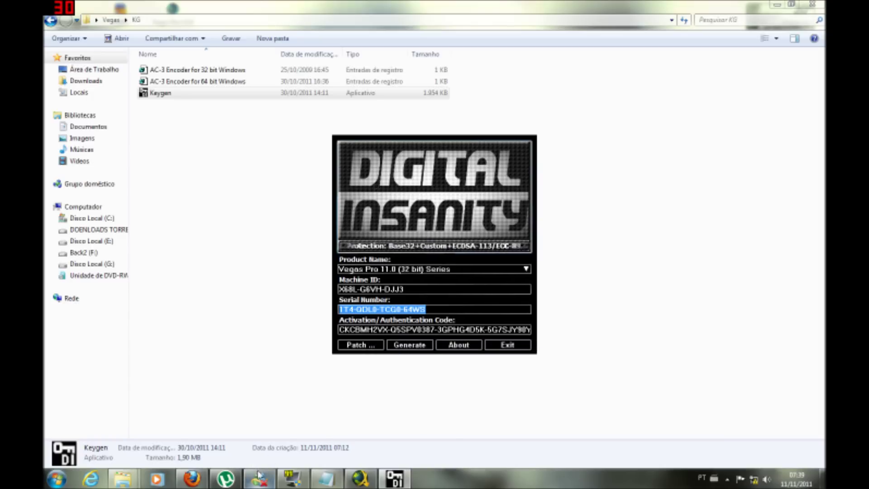
click(776, 5)
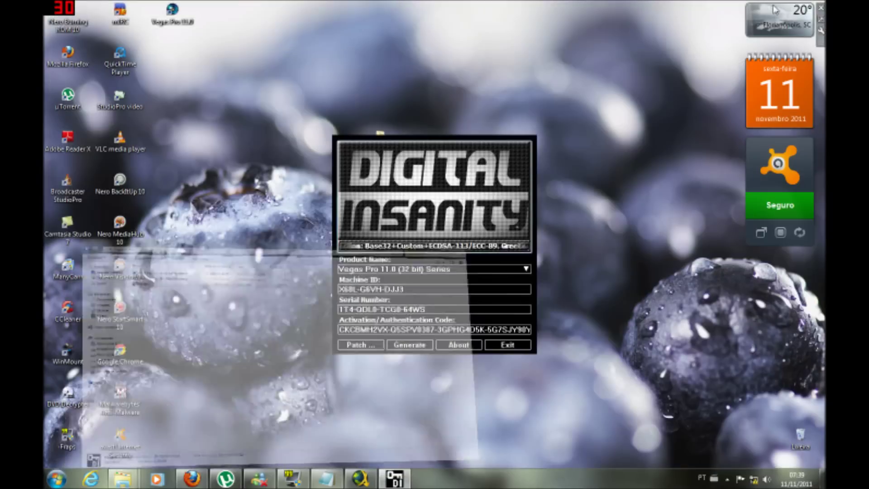
Launch Vegas Pro 11.0 from the desktop, paste the copied serial number into its registration wizard and continue
double_click(168, 13)
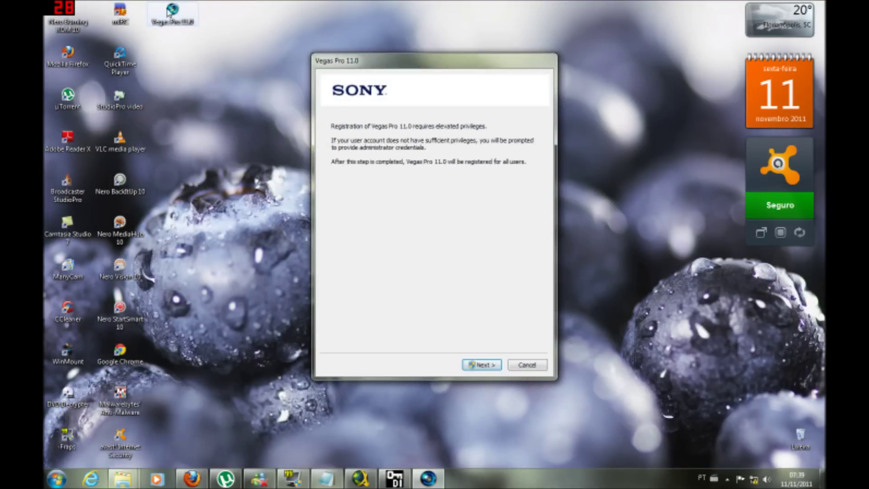
click(481, 365)
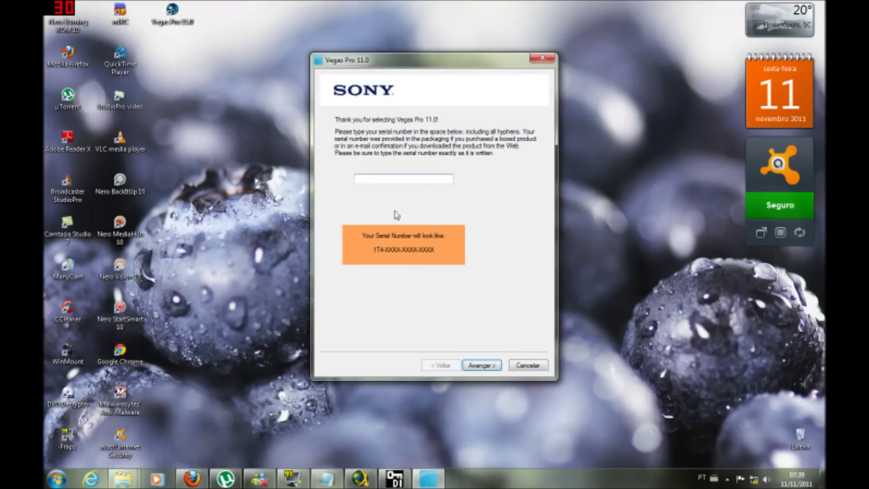
right_click(375, 177)
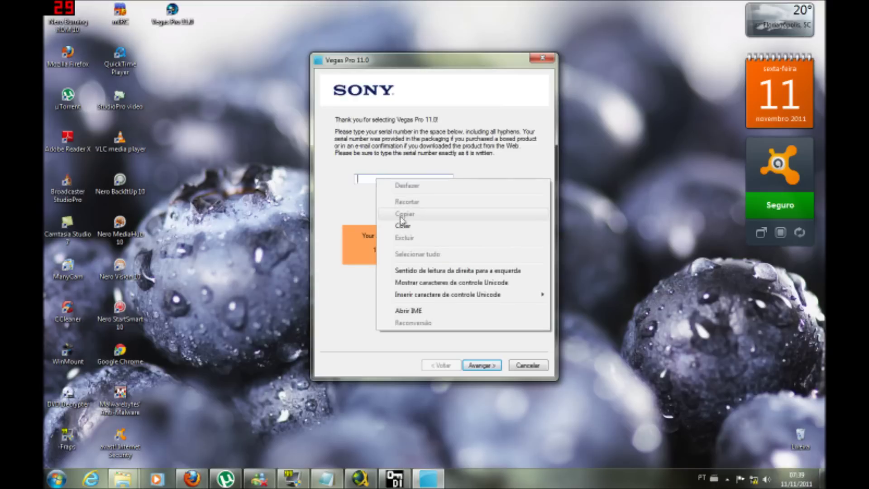
click(404, 222)
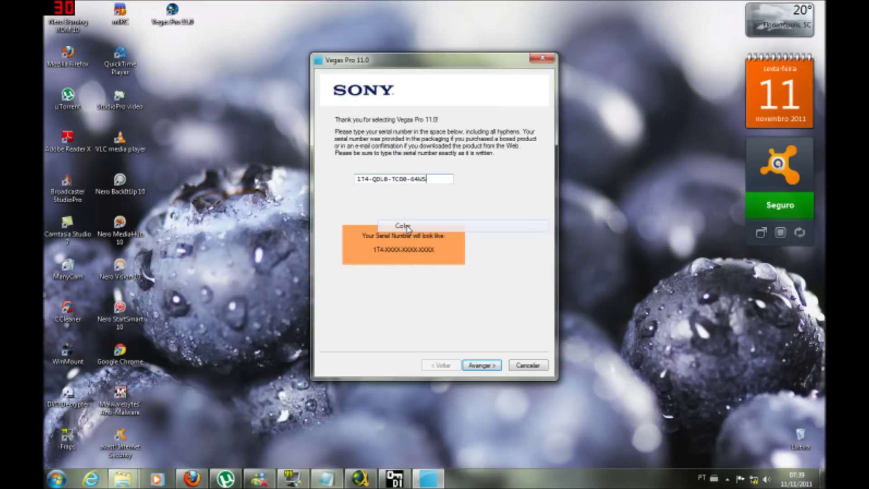
click(491, 365)
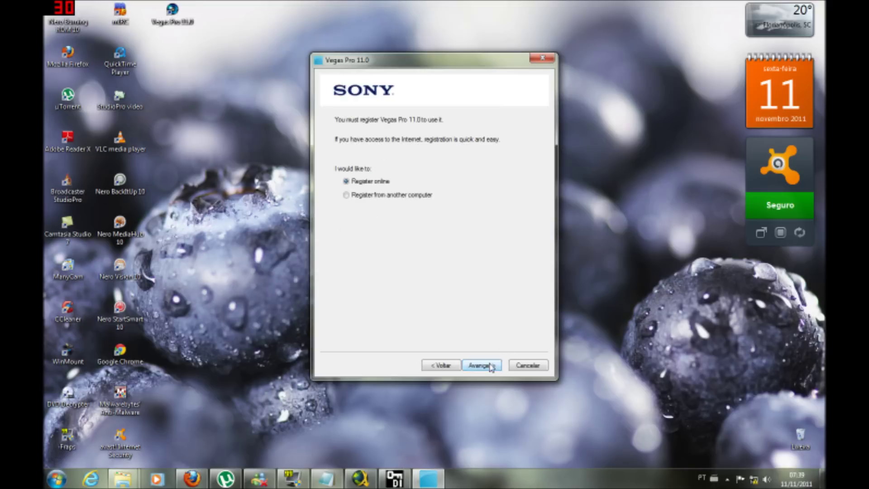
Choose to register from another computer and continue to the registration information form
click(351, 196)
click(481, 365)
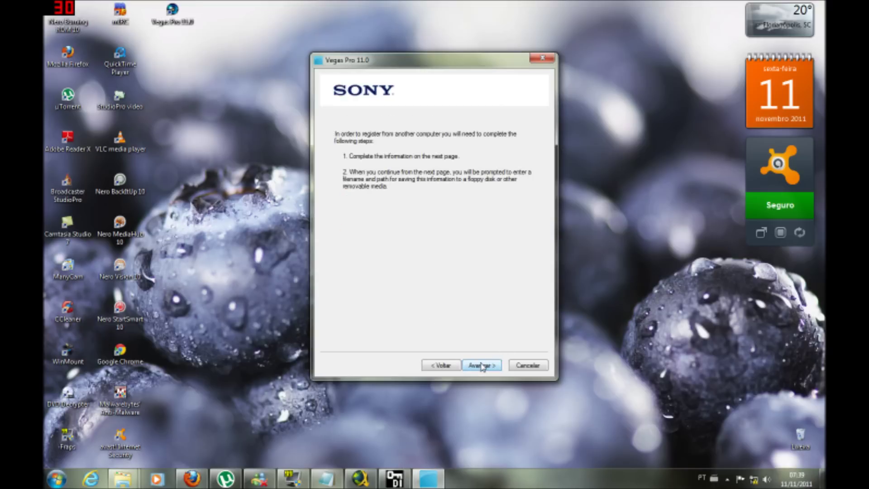
click(481, 366)
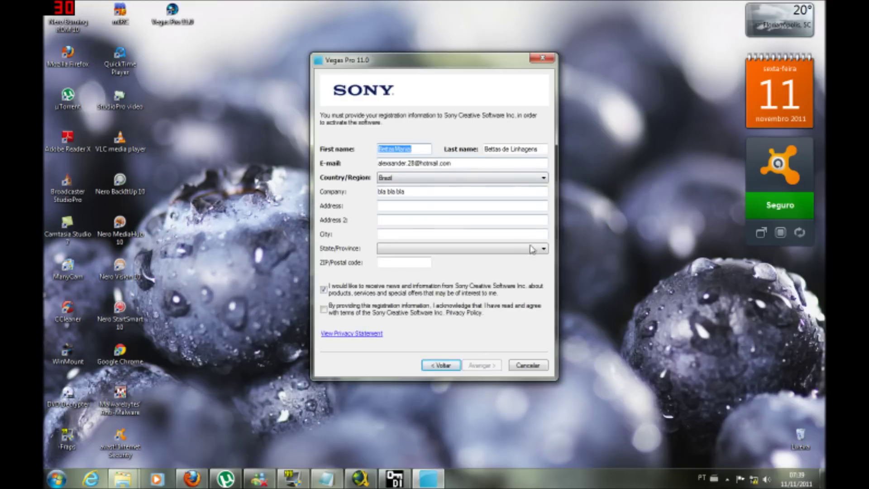
Accept the privacy policy terms and save the registration file as Register Vegas Pro in Documentos, replacing the existing file
click(323, 310)
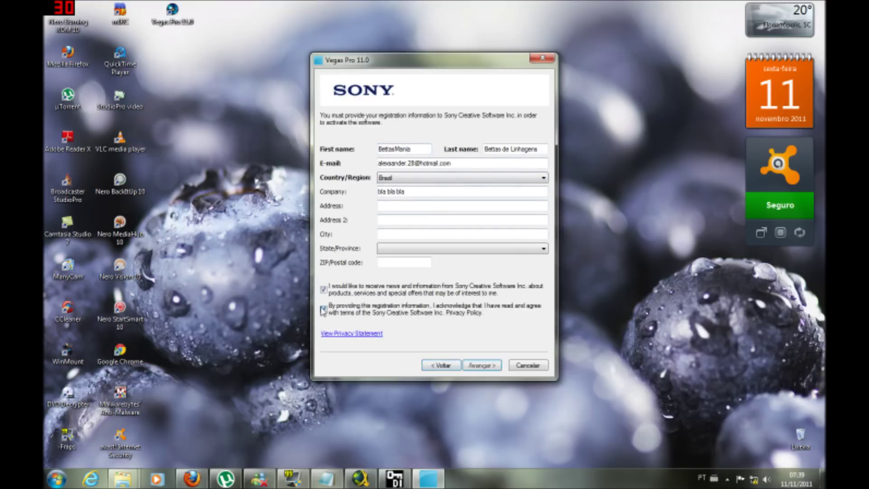
click(488, 365)
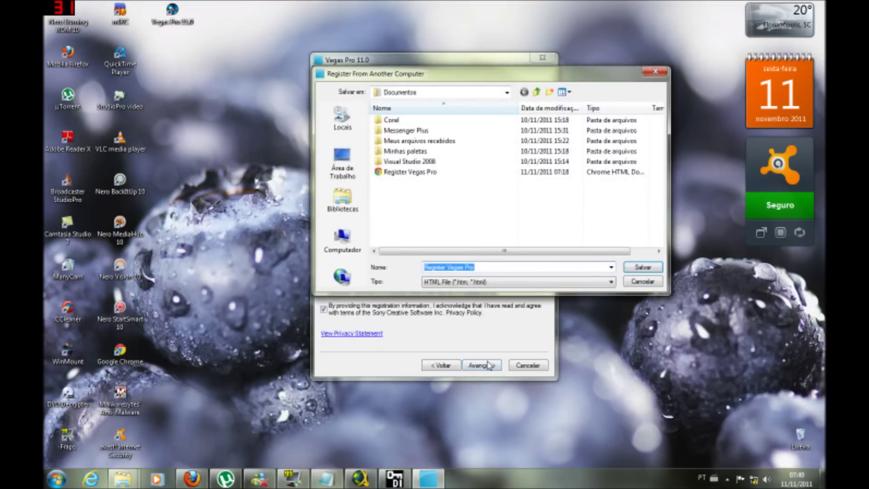
click(431, 173)
click(642, 267)
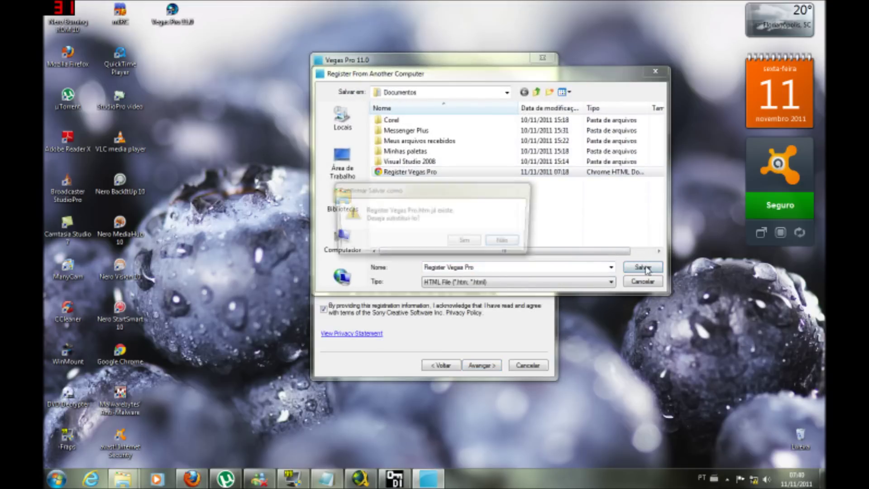
click(467, 243)
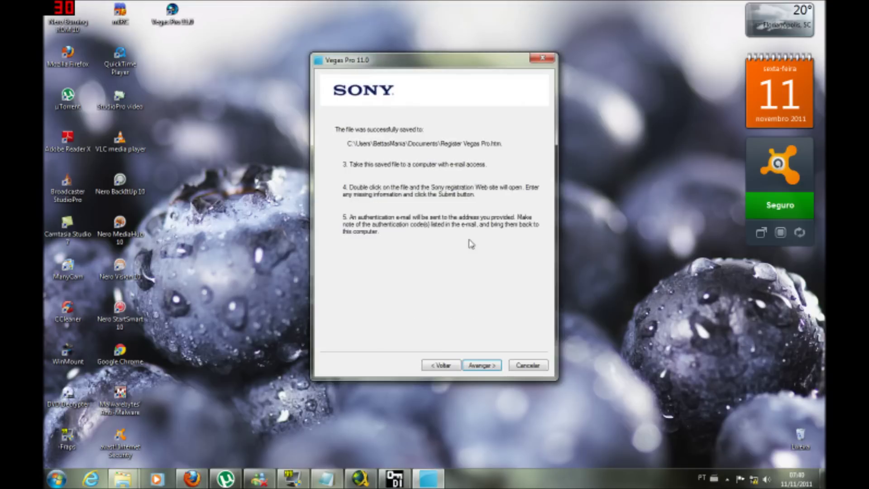
Advance the registration wizard to its authentication code page and copy the activation/authentication code from the keygen
click(478, 367)
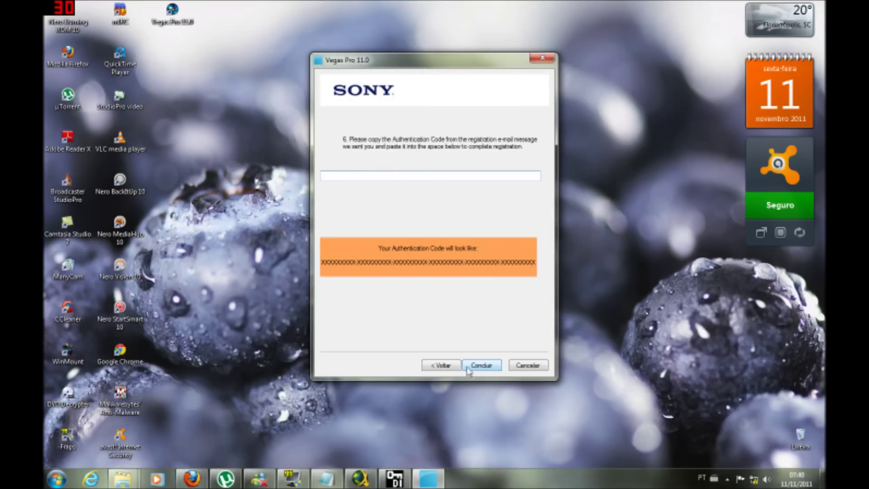
click(398, 480)
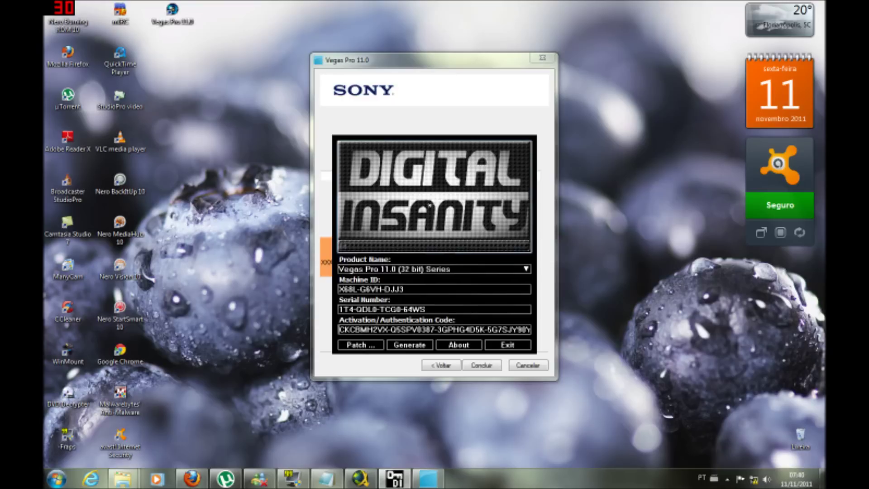
drag(340, 330, 530, 329)
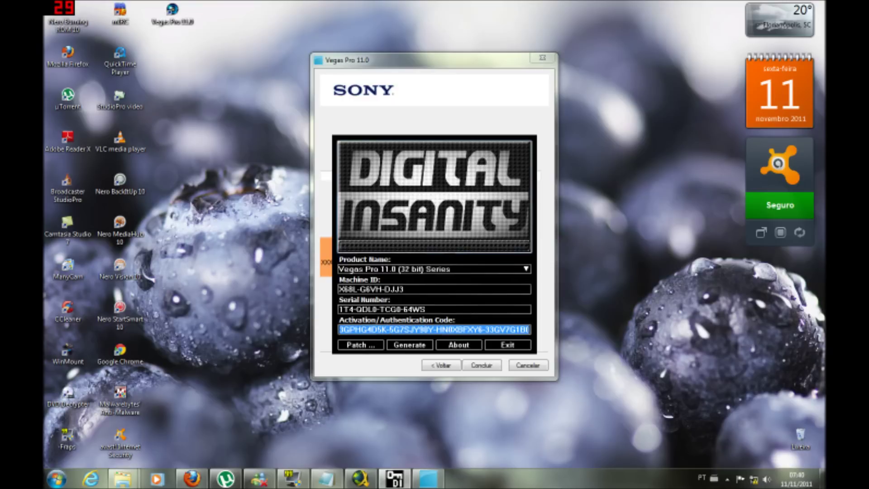
right_click(514, 328)
click(543, 364)
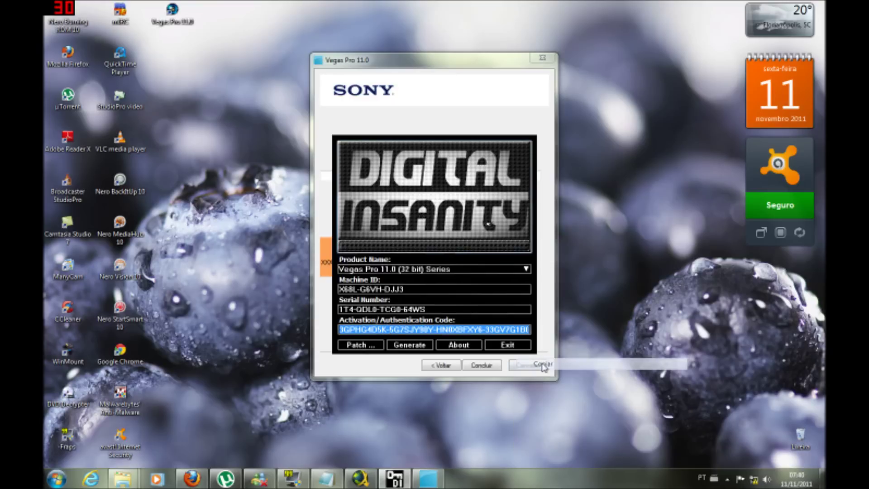
Paste the authentication code into the Vegas Pro 11.0 registration wizard and complete the registration
click(504, 84)
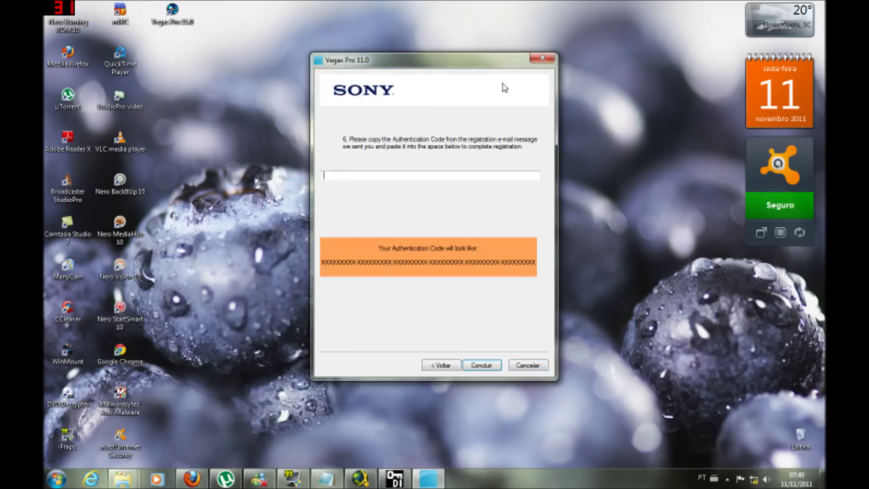
right_click(429, 175)
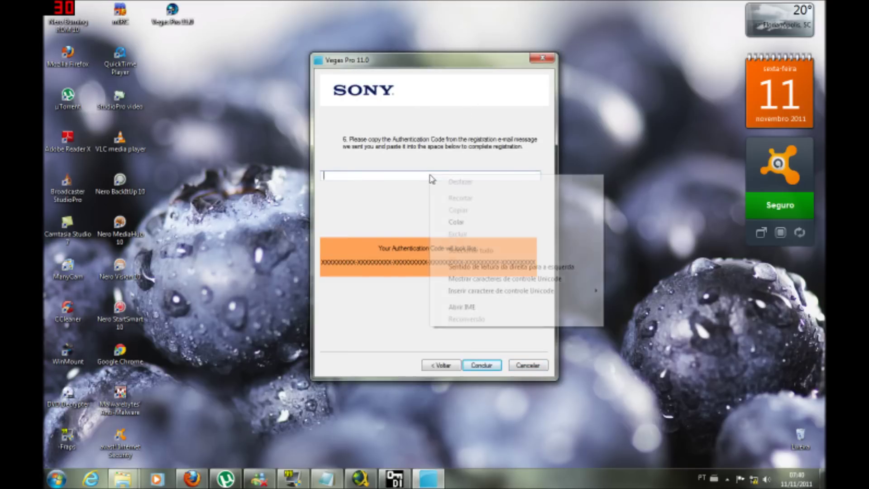
click(457, 223)
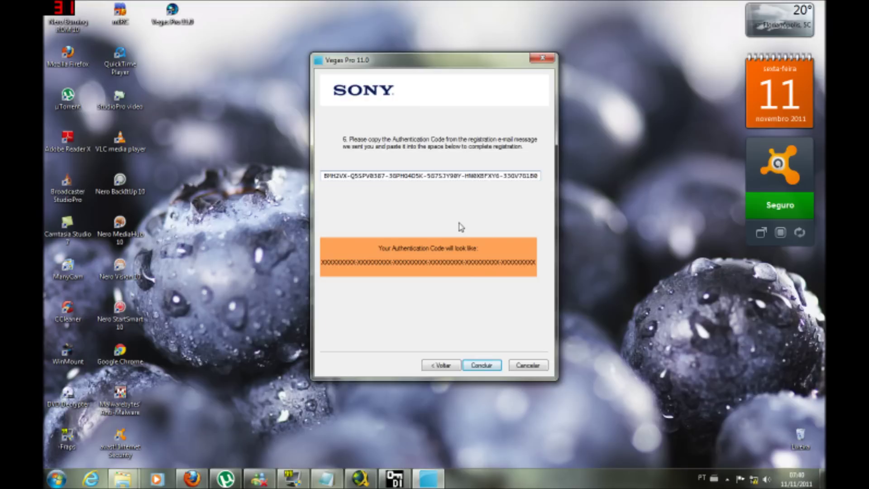
click(481, 365)
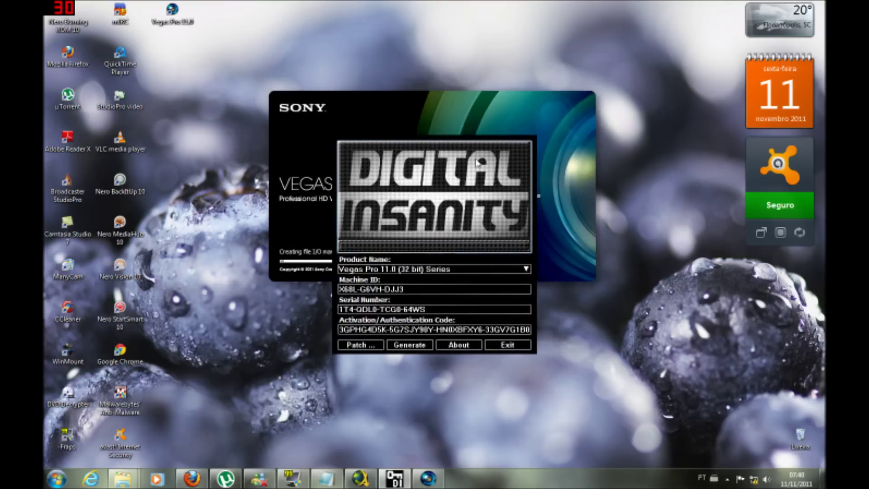
Move the keygen window away from the Vegas Pro splash screen and dismiss the problem report without sending it
drag(479, 162, 778, 285)
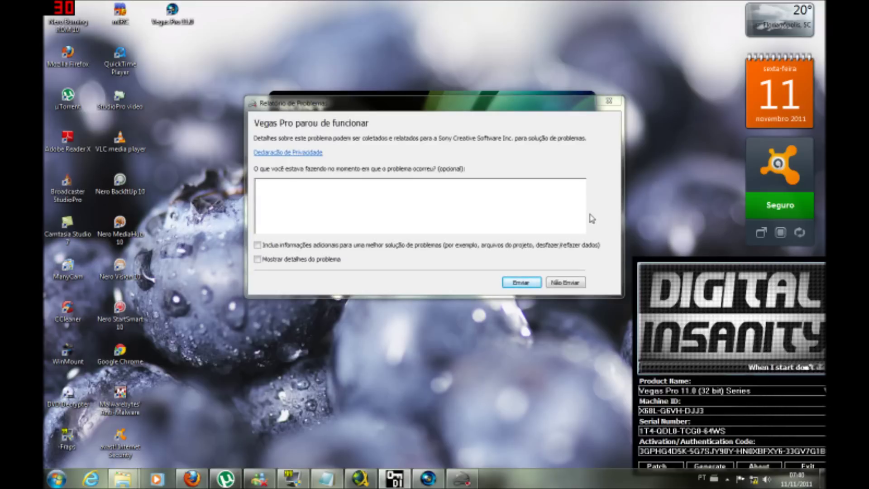
click(577, 283)
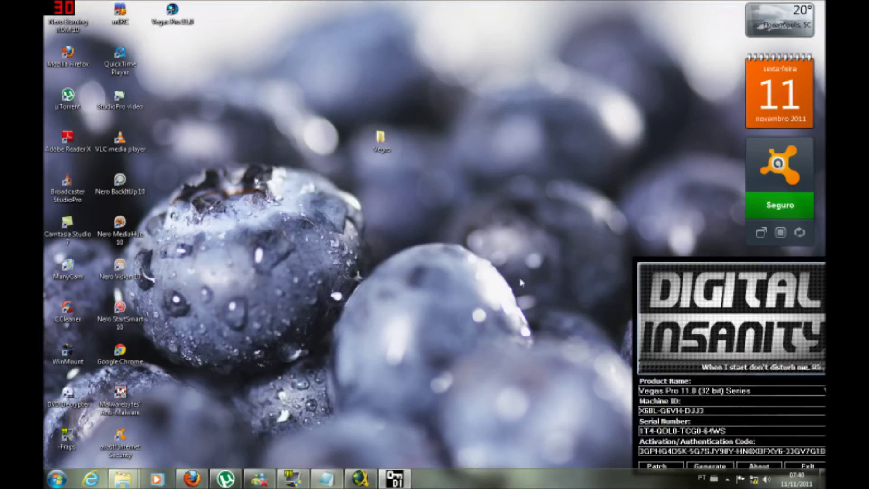
Merge the AC-3 Encoder for 32 bit Windows file from the KG folder into the registry and minimize the folder window
mouse_move(122, 479)
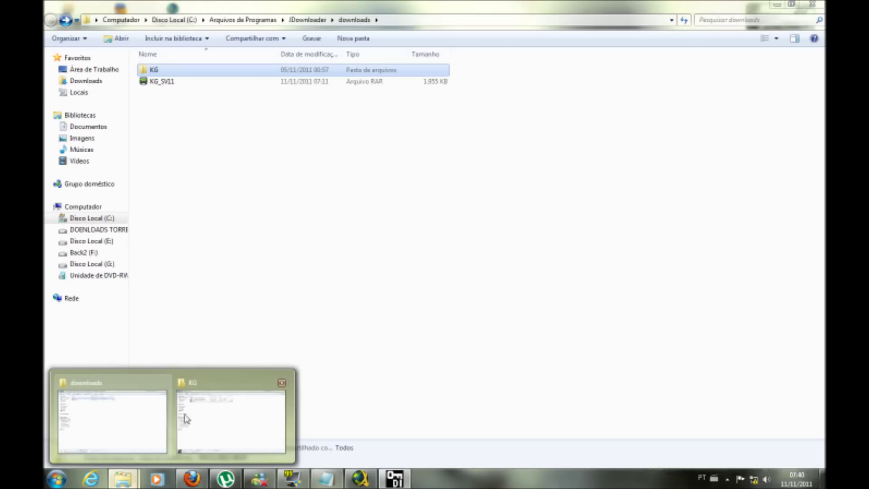
click(202, 384)
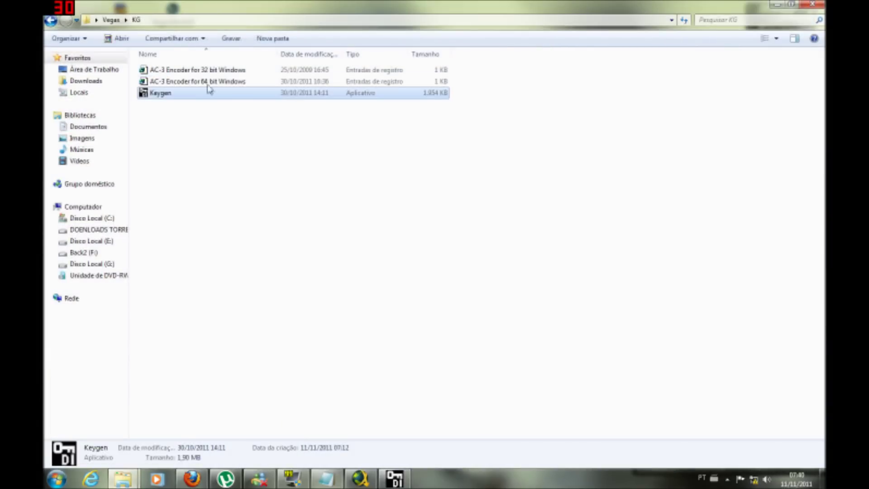
click(229, 70)
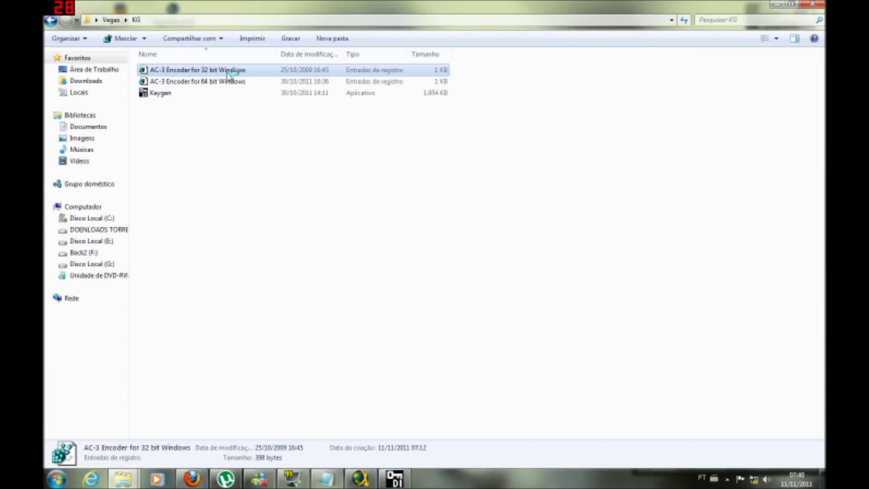
double_click(228, 71)
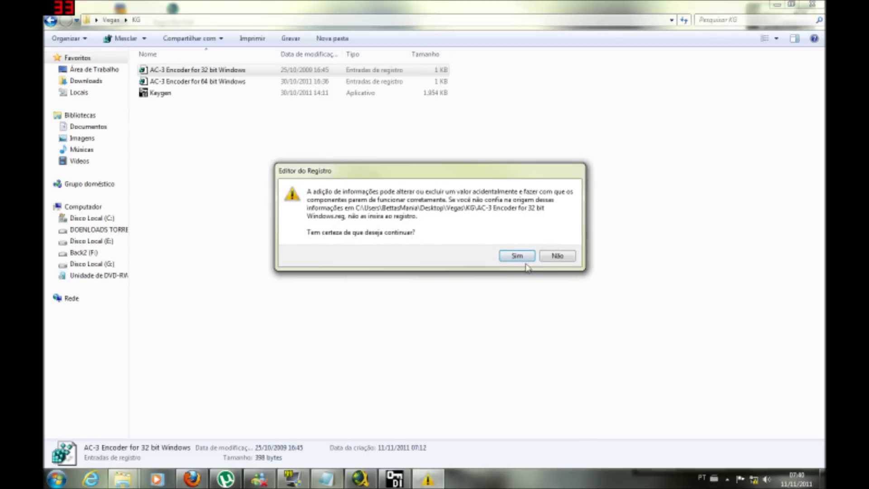
click(525, 258)
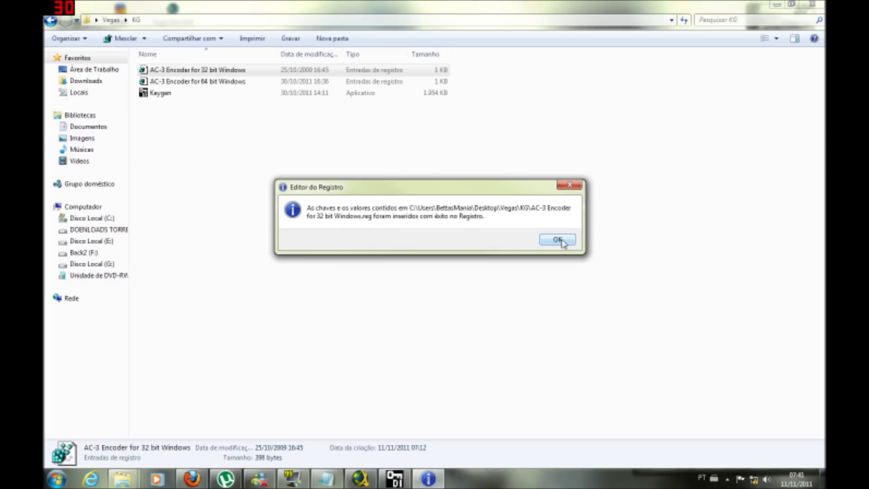
click(559, 240)
click(777, 5)
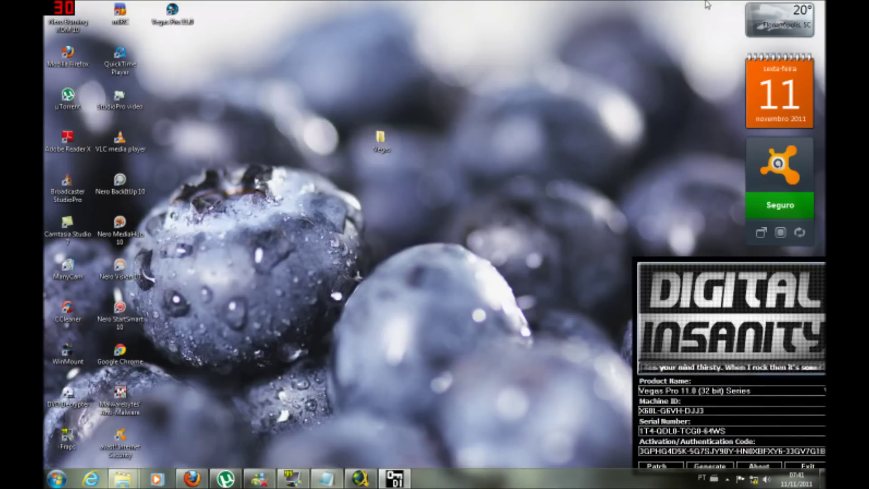
Try to launch Vegas Pro 11.0 again, declining to send the problem report, and exit the keygen
double_click(168, 13)
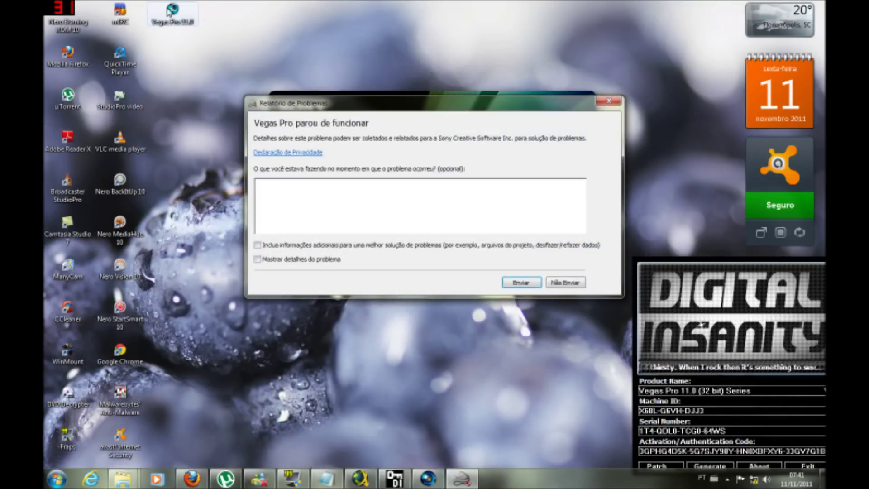
click(572, 286)
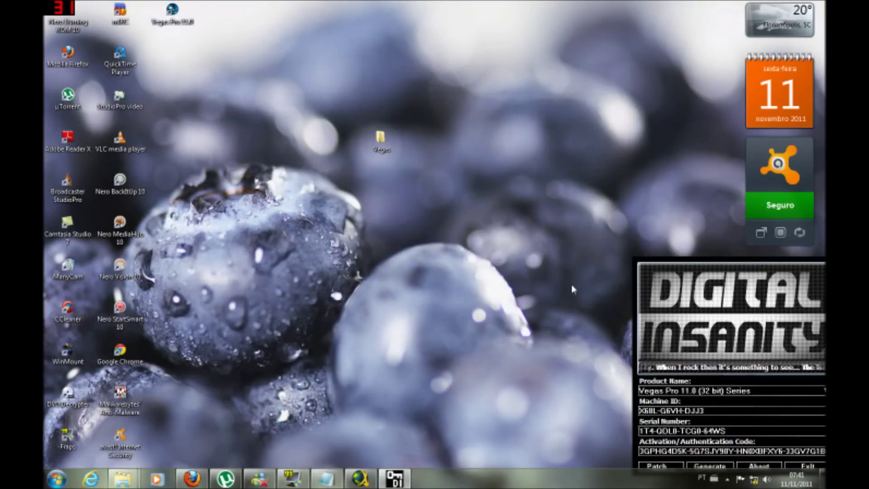
drag(803, 461, 492, 253)
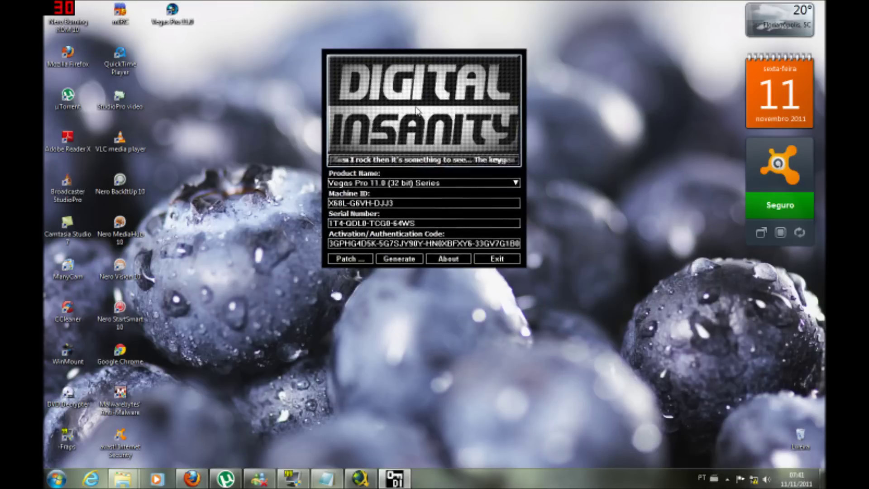
click(492, 256)
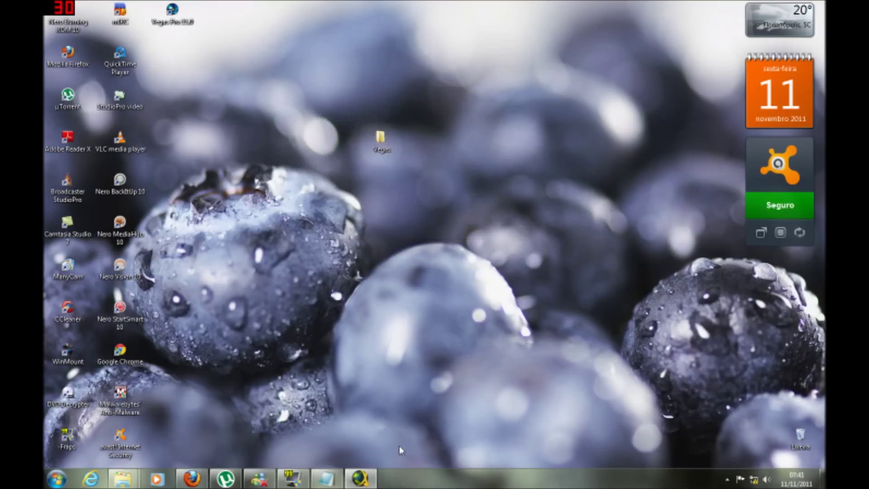
Uninstall Vegas Pro 11.0 through Programas e Recursos in the Windows Control Panel and close the window
click(57, 479)
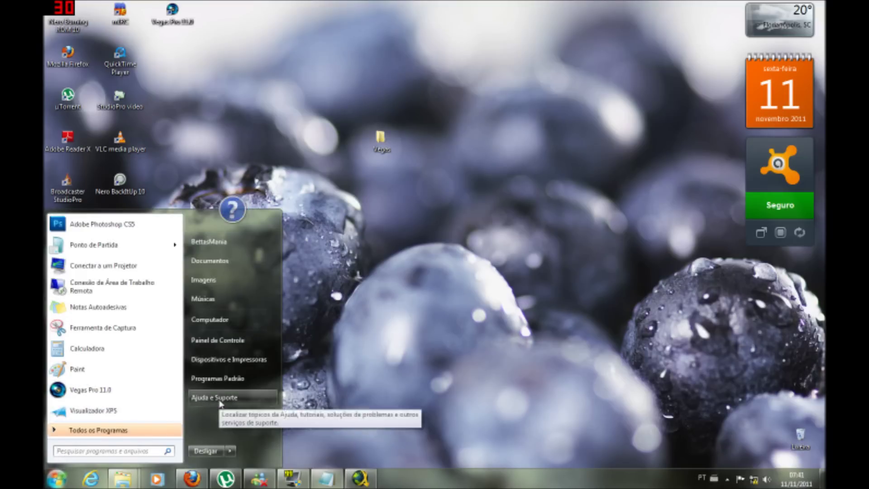
click(222, 341)
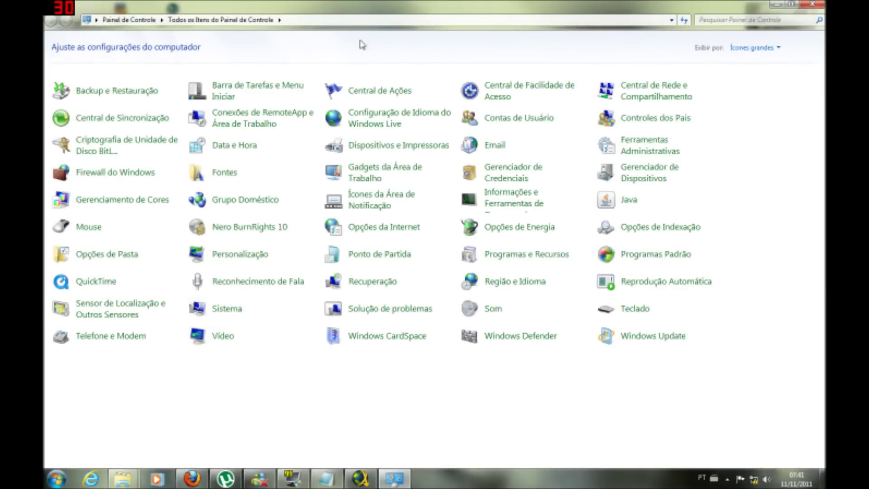
click(524, 258)
scroll(308, 215, down, 8)
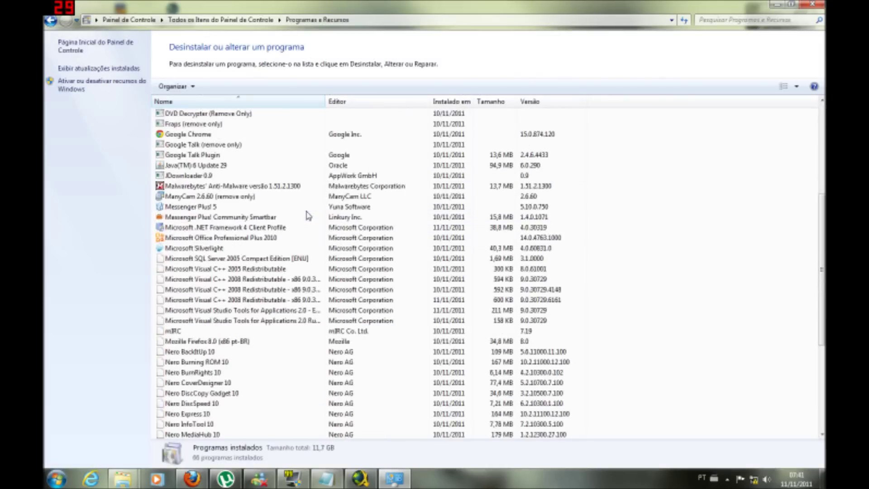
scroll(307, 215, down, 6)
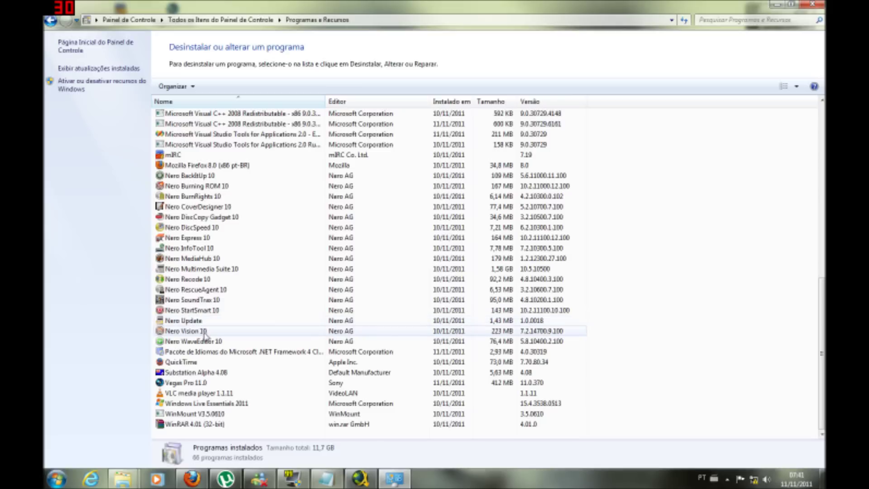
click(200, 384)
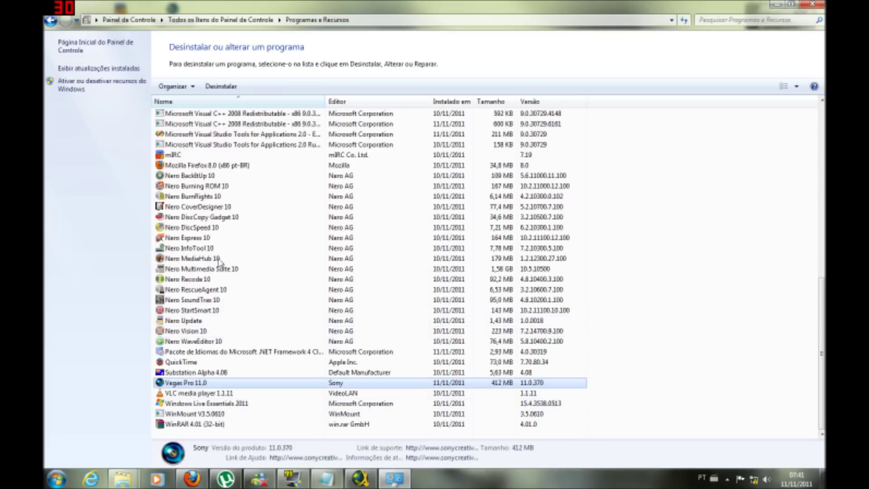
click(232, 89)
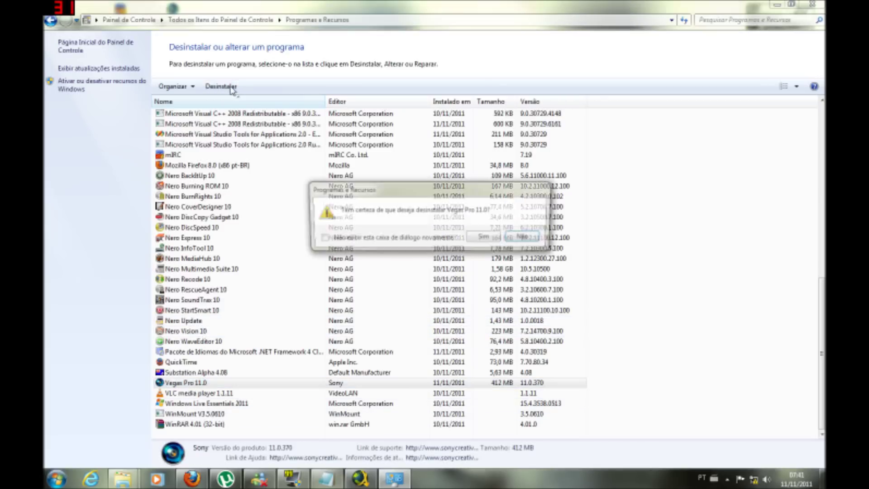
click(486, 238)
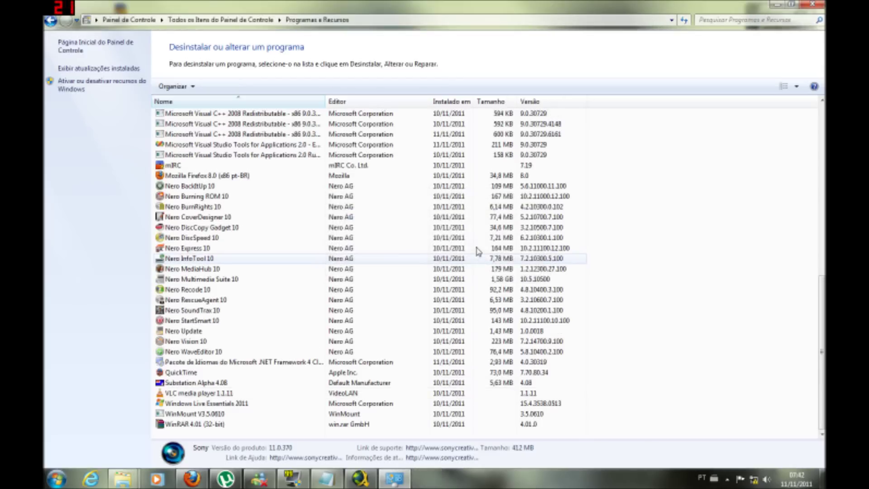
click(813, 4)
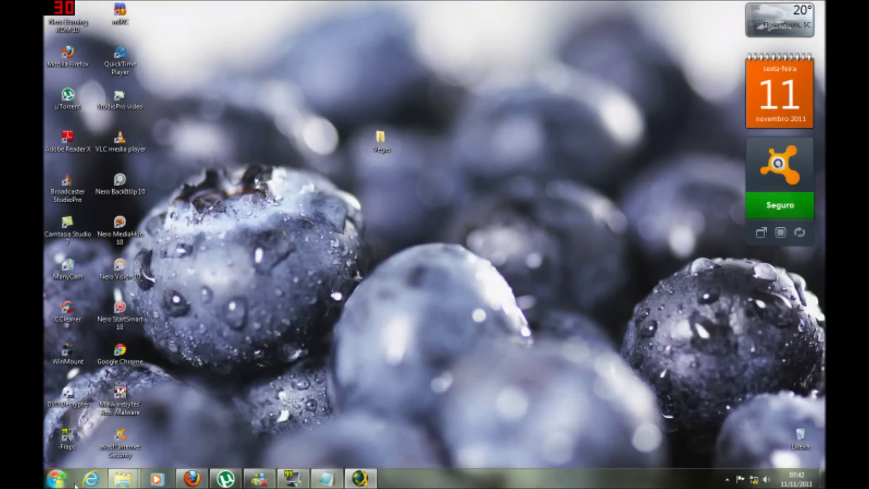
click(58, 479)
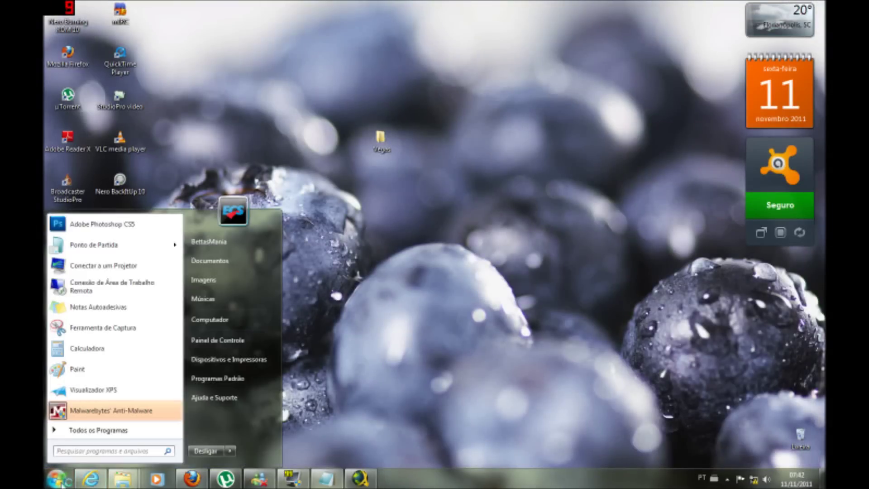
click(120, 430)
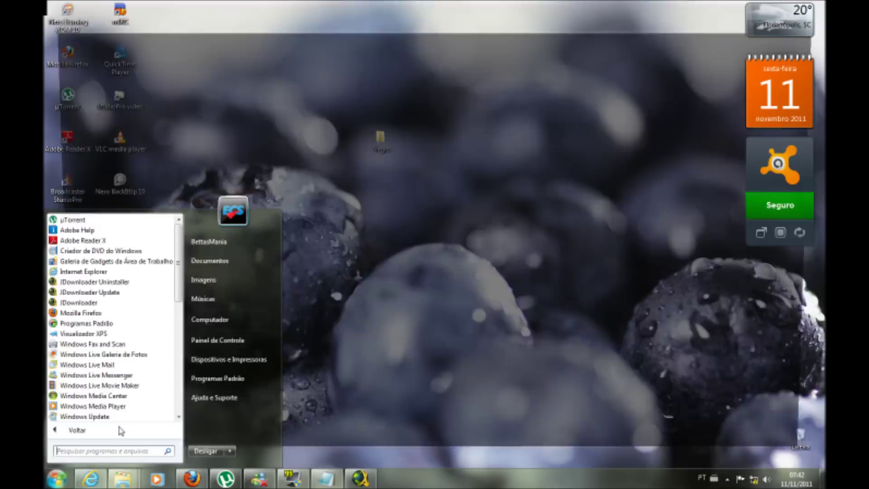
scroll(111, 369, down, 5)
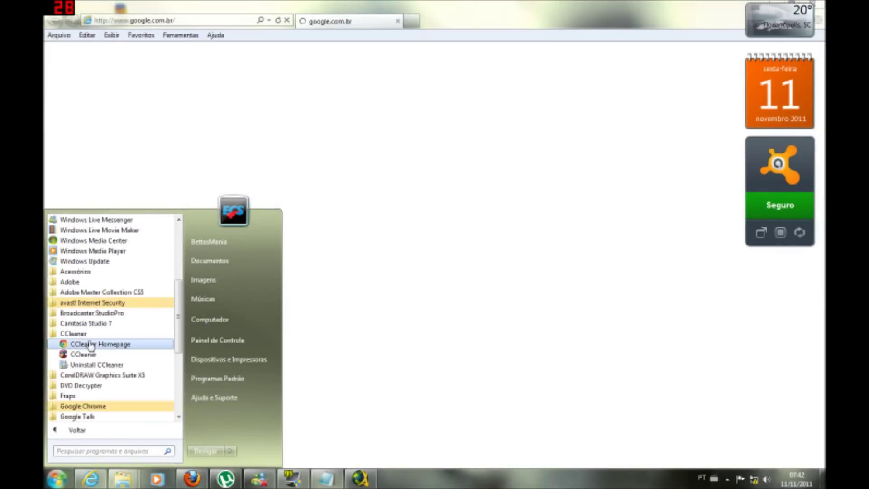
click(91, 345)
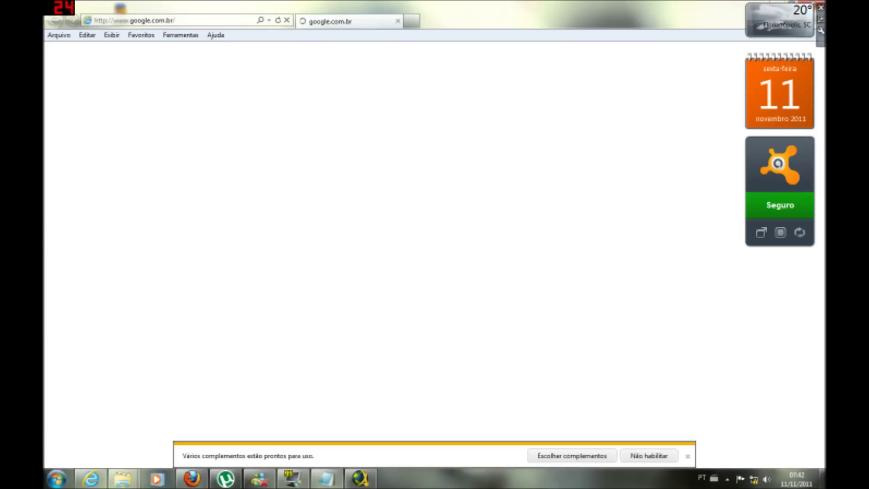
click(813, 4)
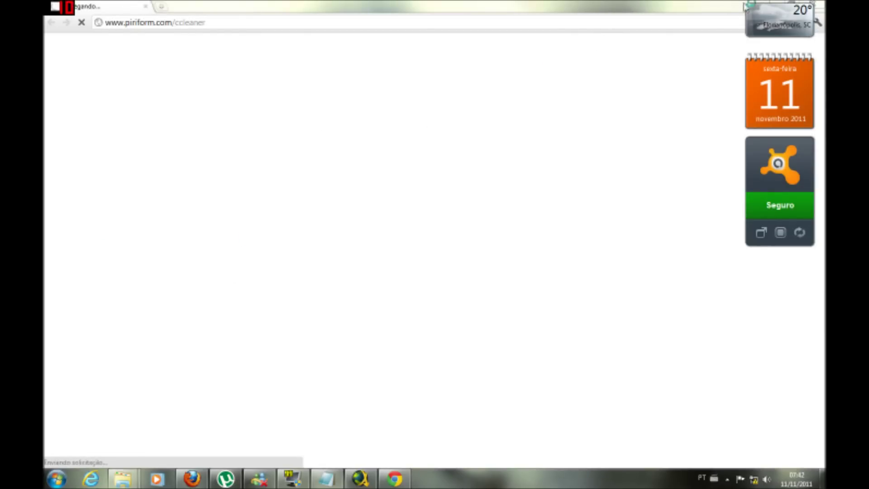
click(813, 5)
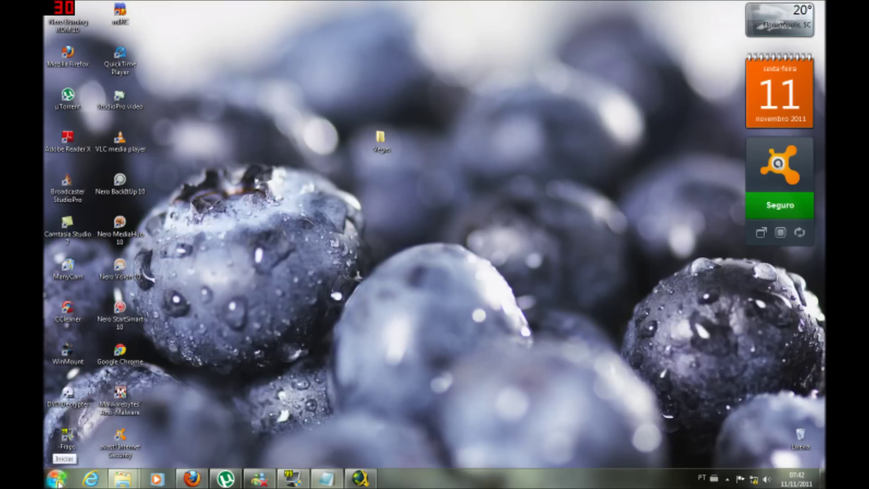
Launch CCleaner and scan the registry for errors with all registry categories enabled
click(58, 481)
click(75, 433)
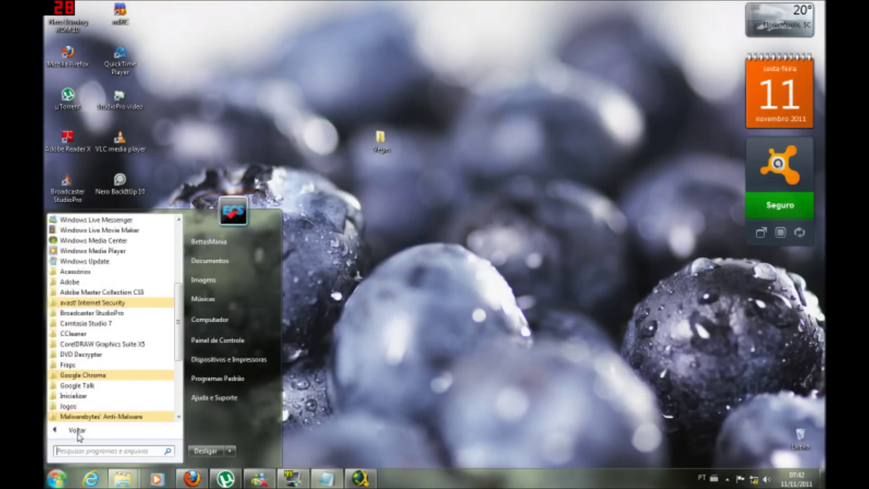
click(95, 334)
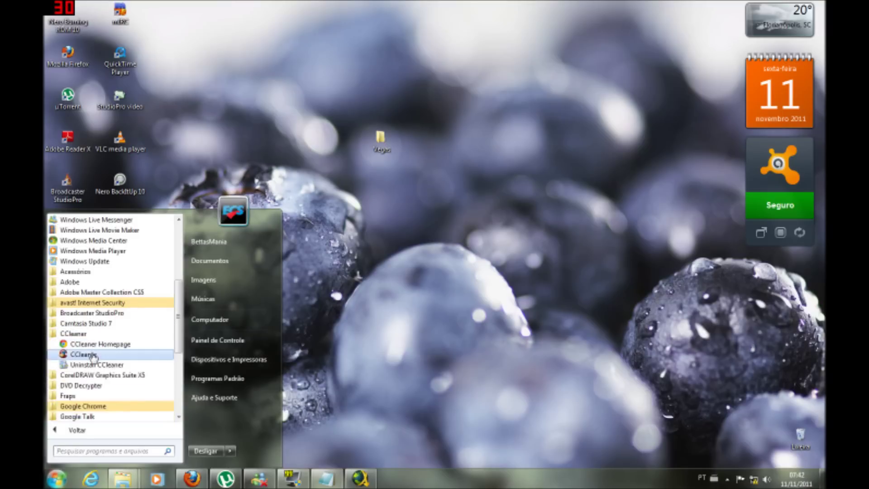
click(92, 355)
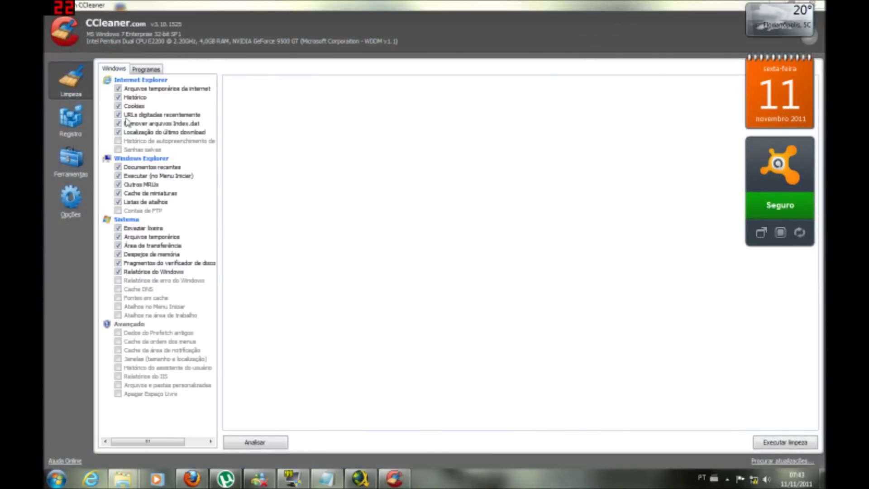
click(73, 120)
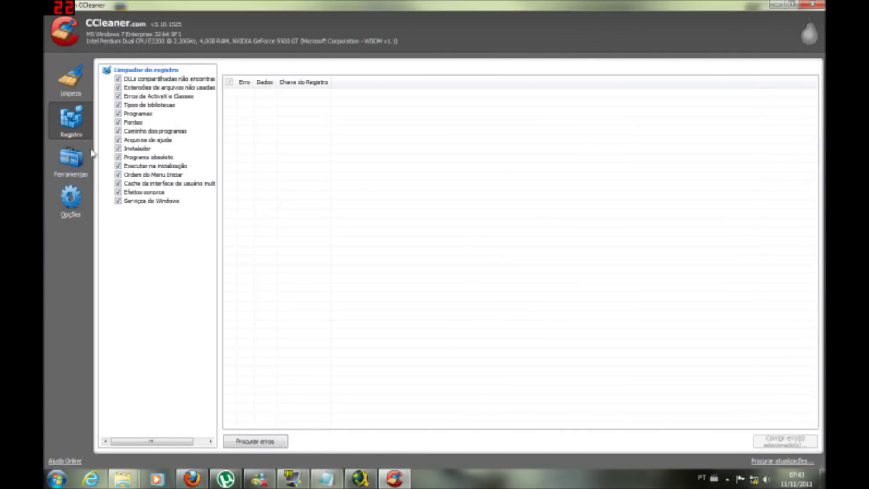
click(265, 441)
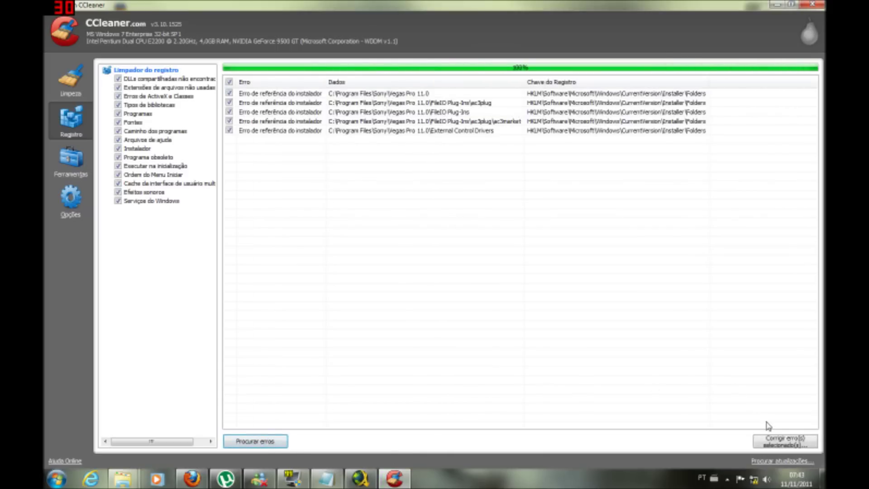
Fix all selected registry errors without making a backup of the registry changes, and close CCleaner
click(781, 443)
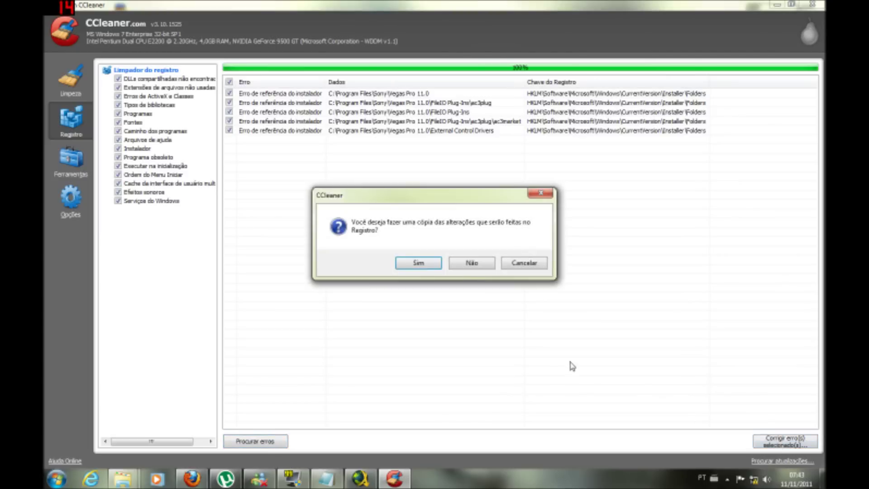
click(472, 264)
click(451, 290)
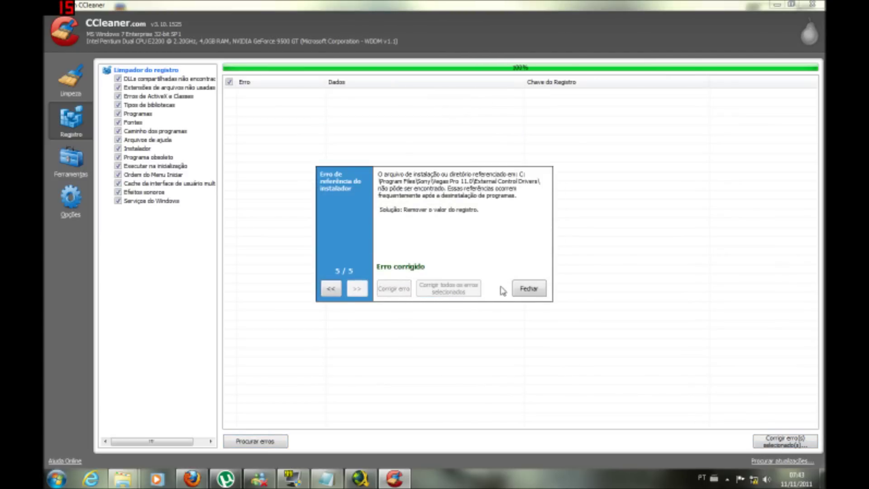
click(519, 290)
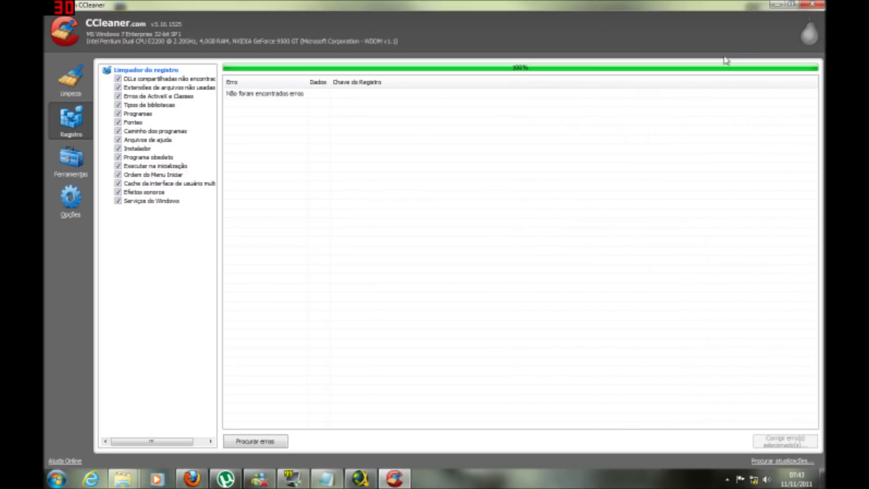
click(813, 5)
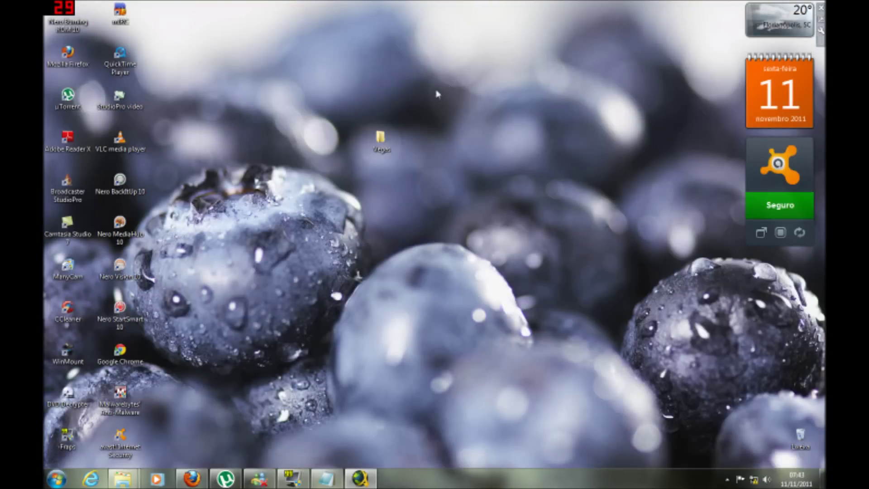